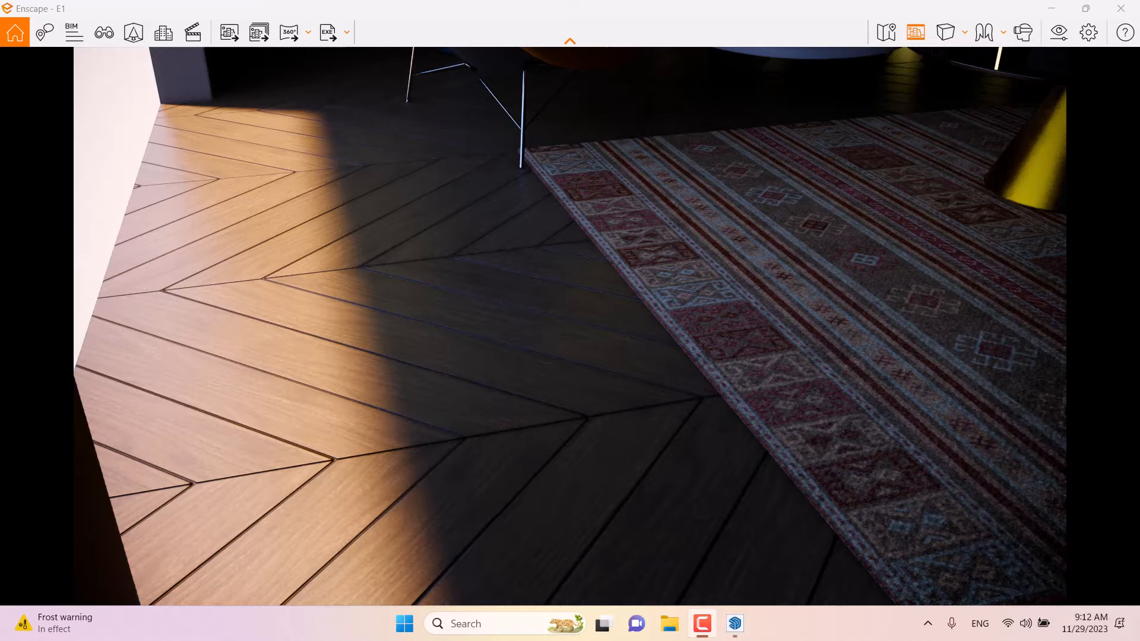
Shift the sun's time of day so sunlight reaches the chevron floor and carpet, and inspect the floor
key(i)
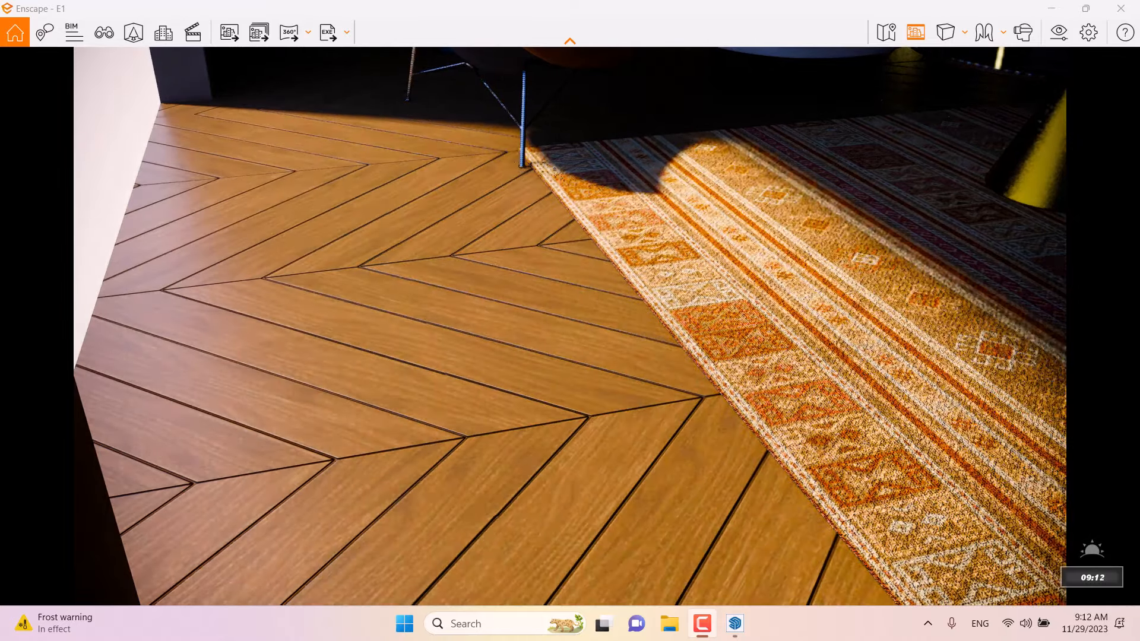
drag(590, 285, 511, 292)
right_drag(570, 320, 369, 303)
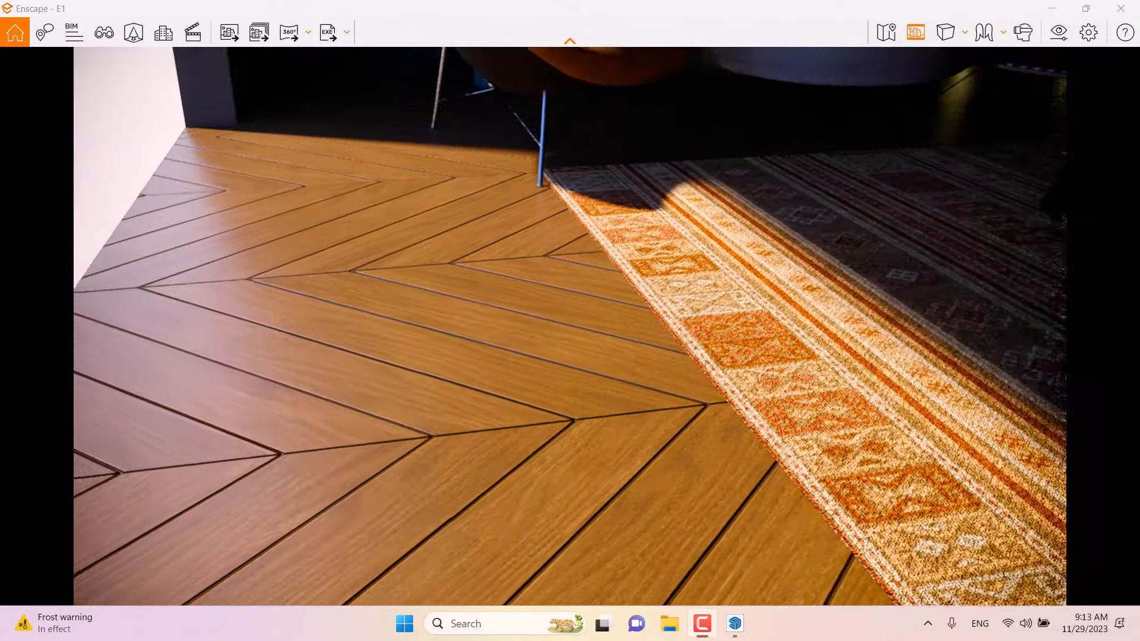
right_drag(790, 469, 745, 493)
Switch to SketchUp and browse the Pavement category in the Enscape Material Library
mouse_move(736, 626)
click(686, 553)
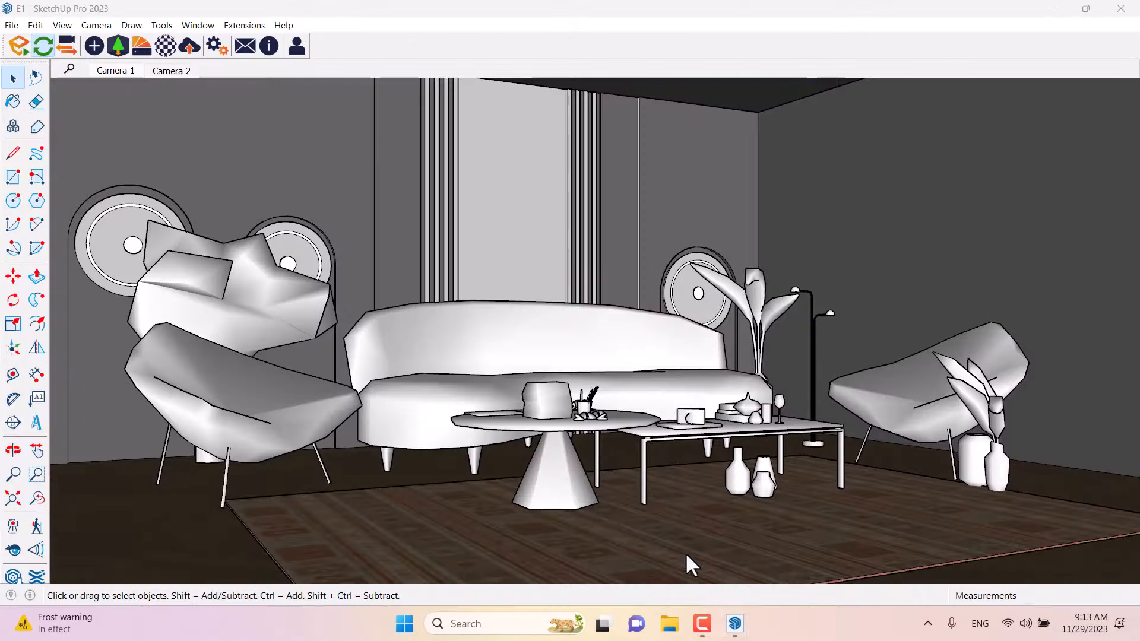
click(140, 51)
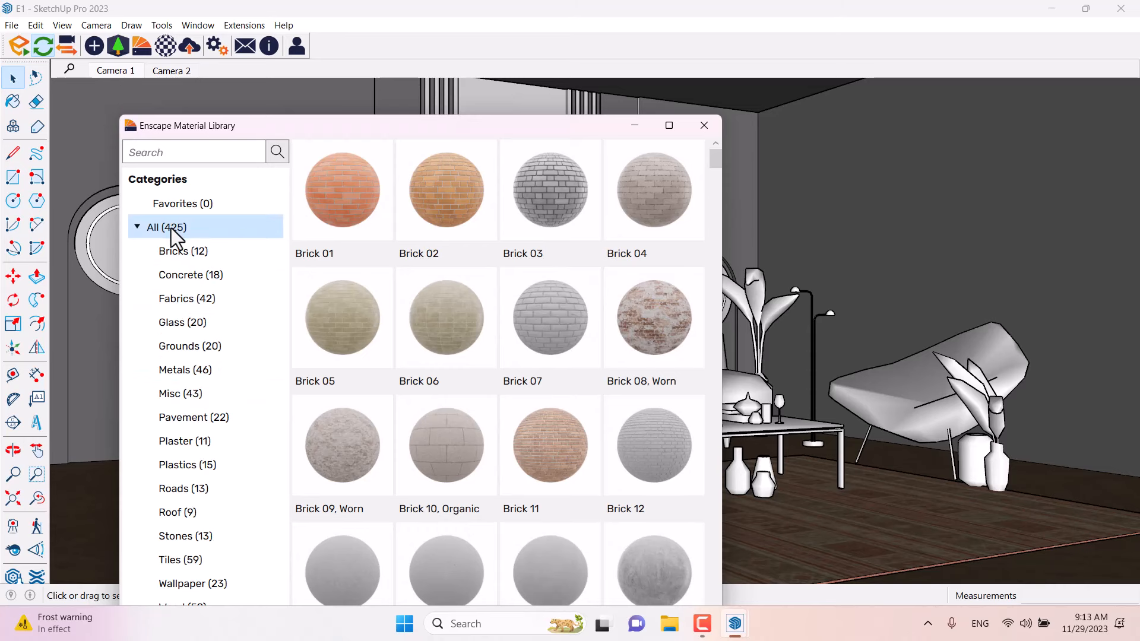
click(261, 417)
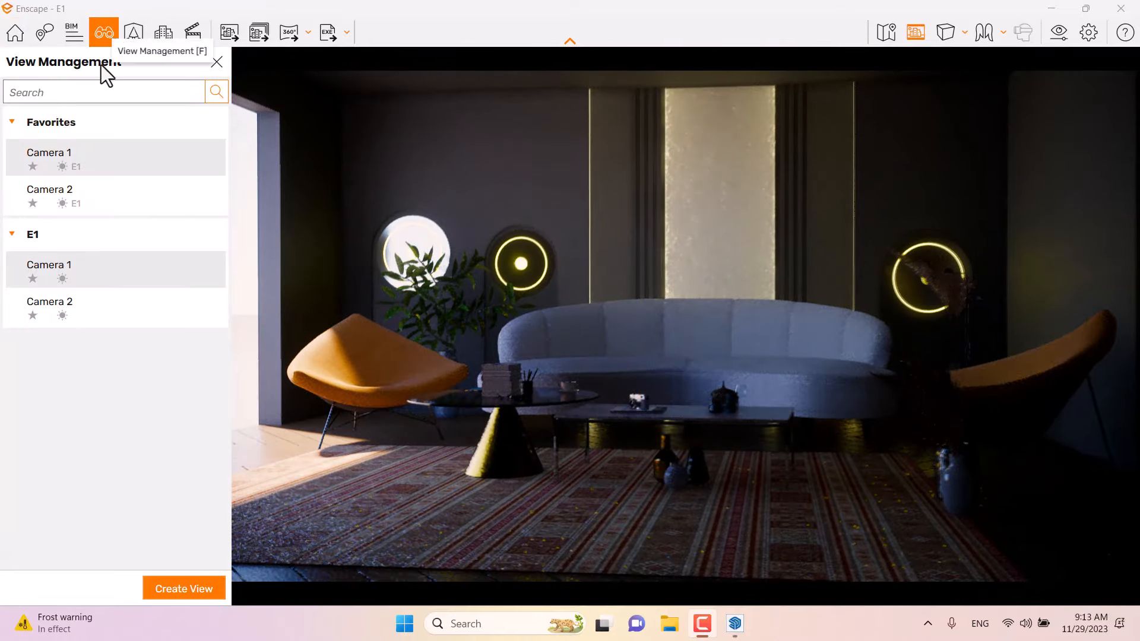
Check the saved views in Enscape's View Management and open Camera 1 for editing
click(71, 308)
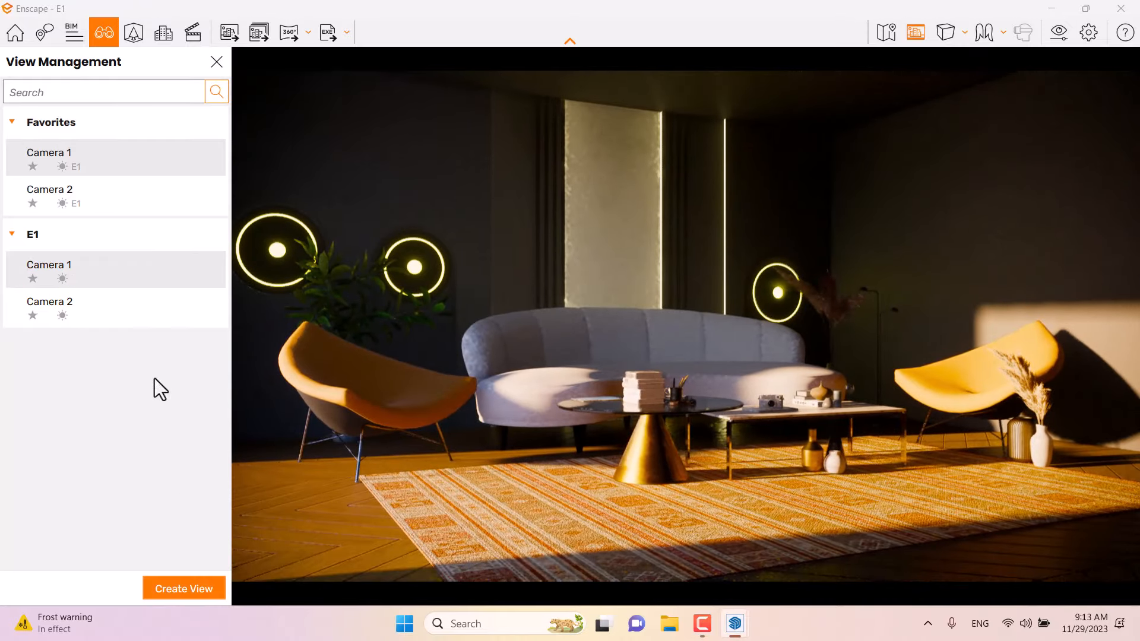
click(205, 274)
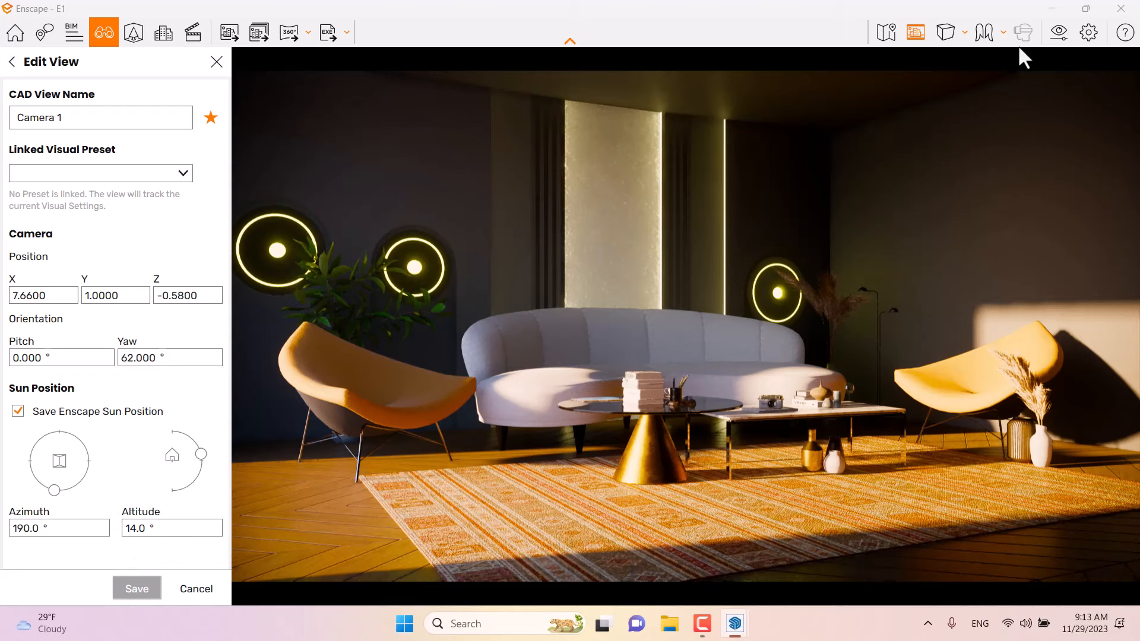
Narrow the camera's field of view in the visual settings and shift the sun's time of day
click(1053, 39)
drag(519, 355, 468, 356)
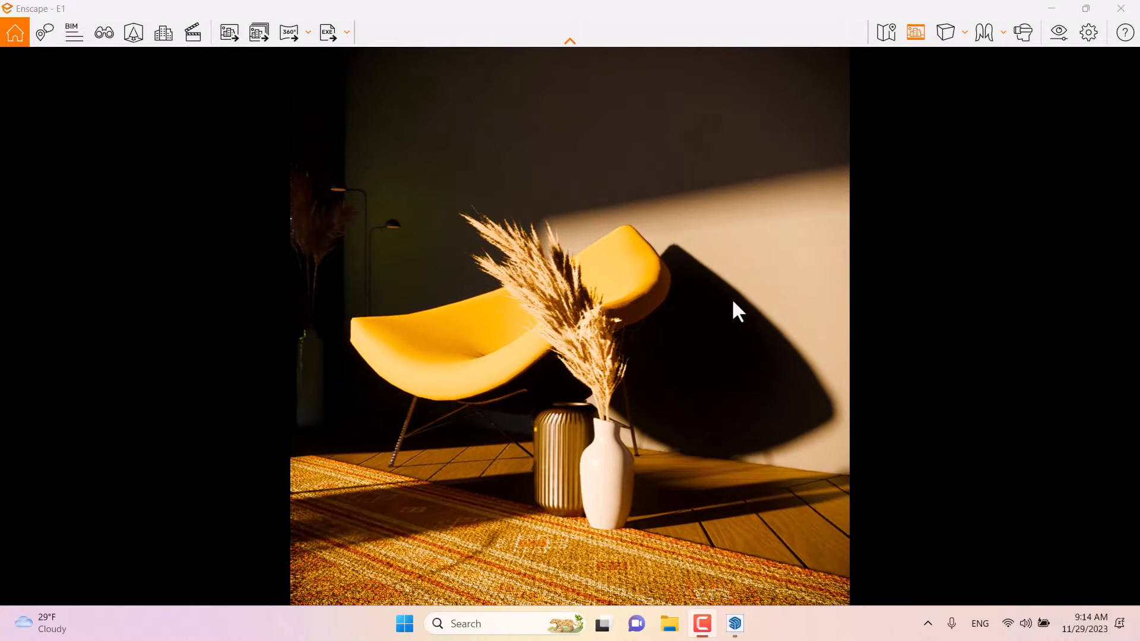
shift+right_drag(733, 302, 703, 302)
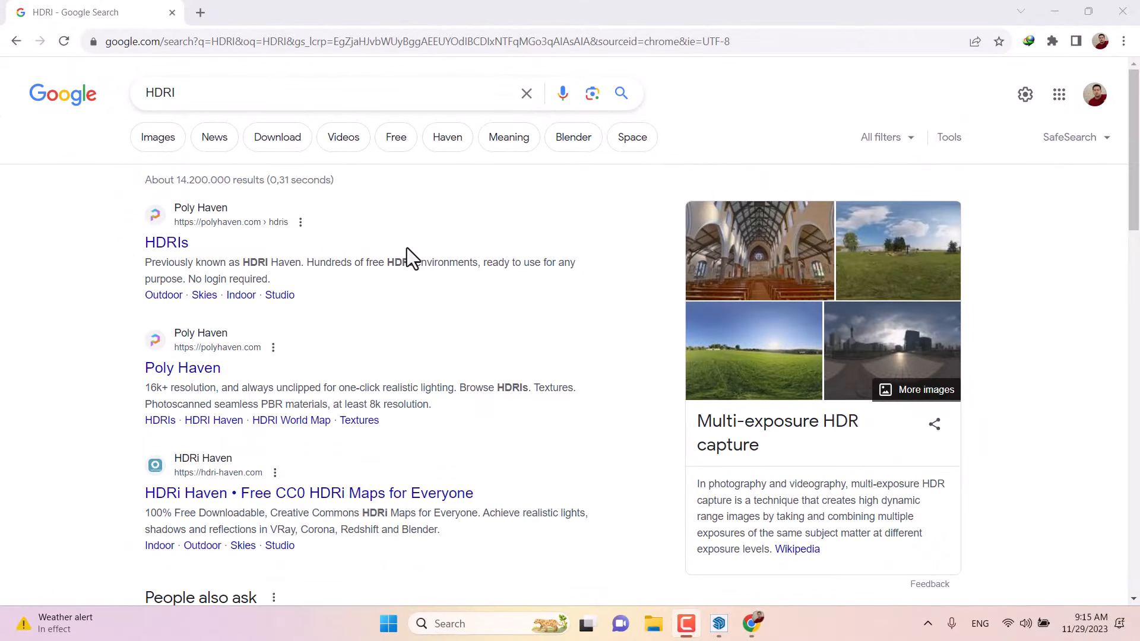
Preview the Air Museum Playground HDRI among Google's HDRI image results and return to the web results
click(842, 265)
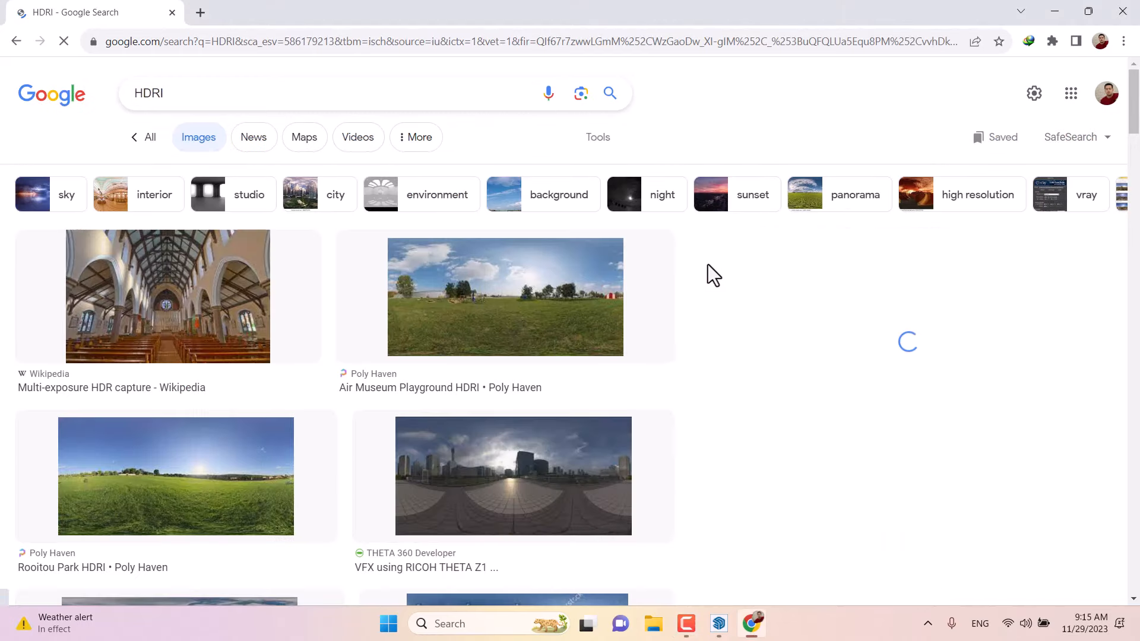
click(532, 304)
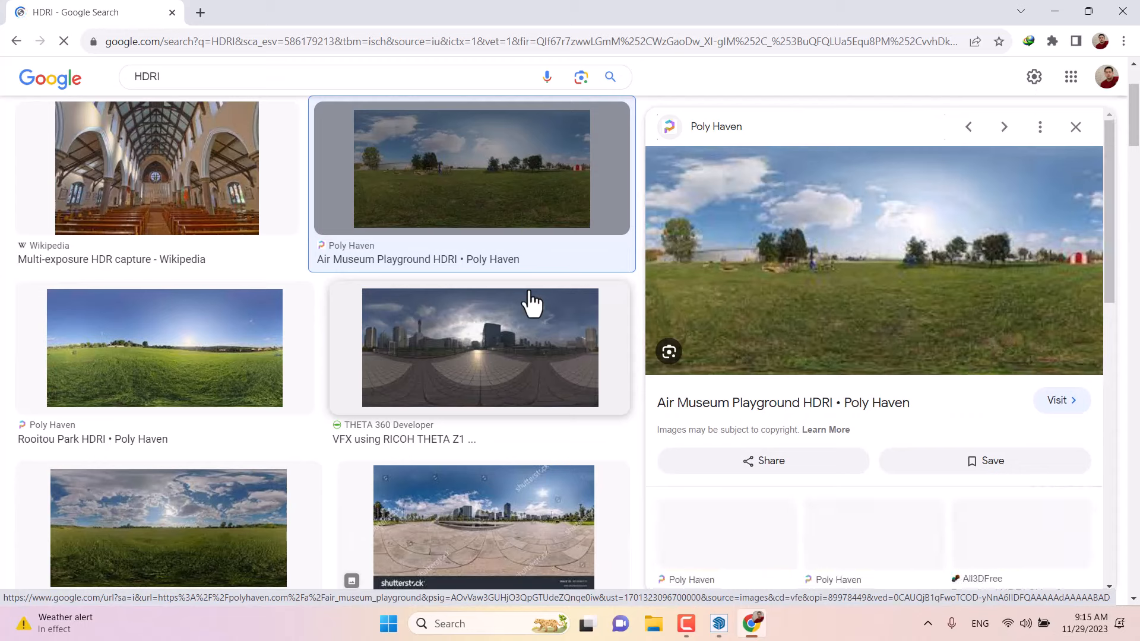
click(1077, 128)
click(309, 221)
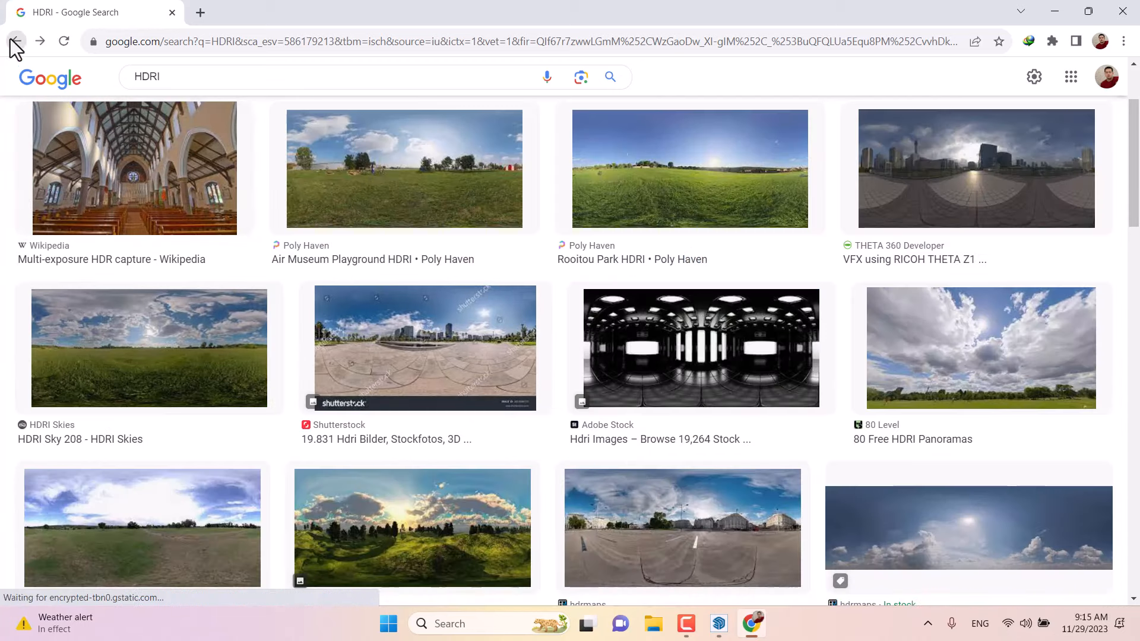
scroll(171, 79, up, 3)
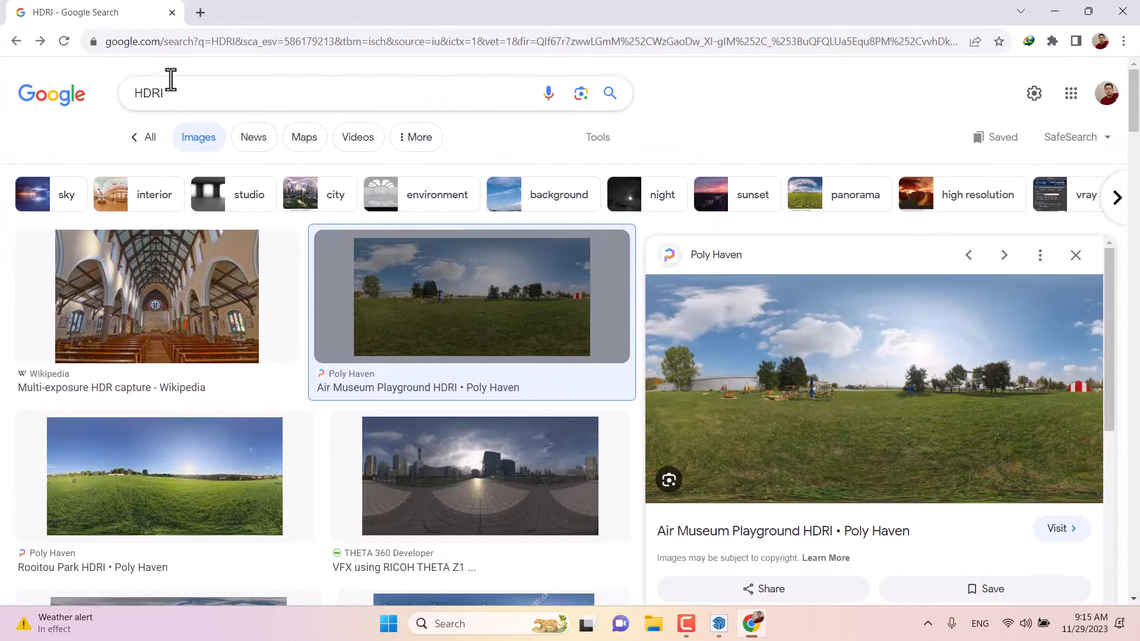
click(14, 42)
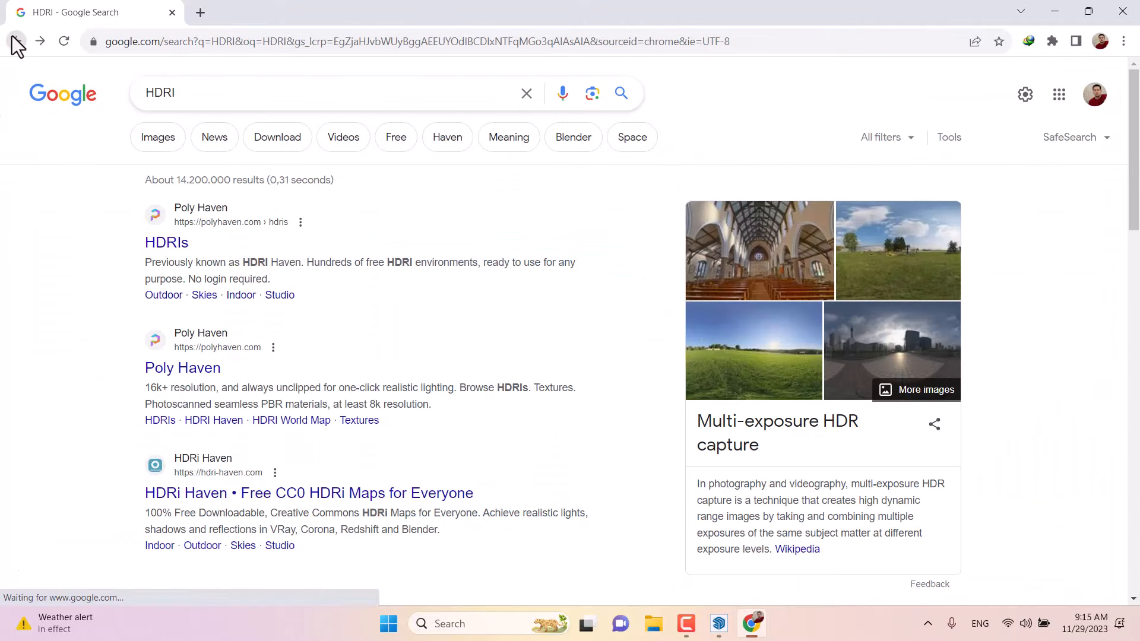
Open Poly Haven's HDRI collection, filter it to Skies > Nature > Partly Cloudy, and accept the cookie notice
click(146, 245)
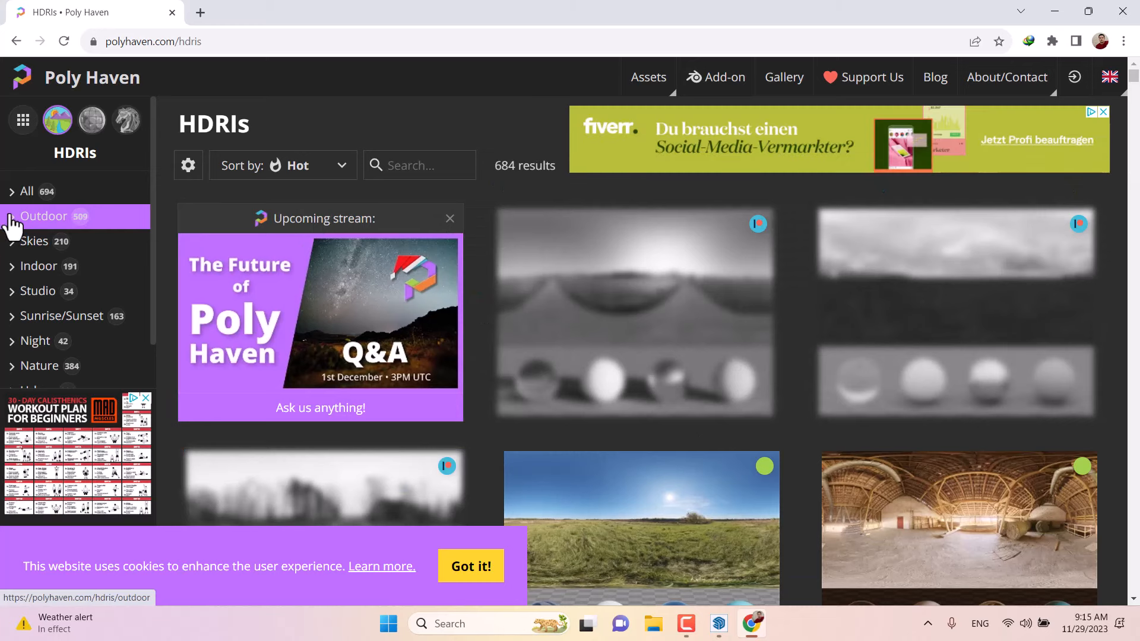
click(10, 248)
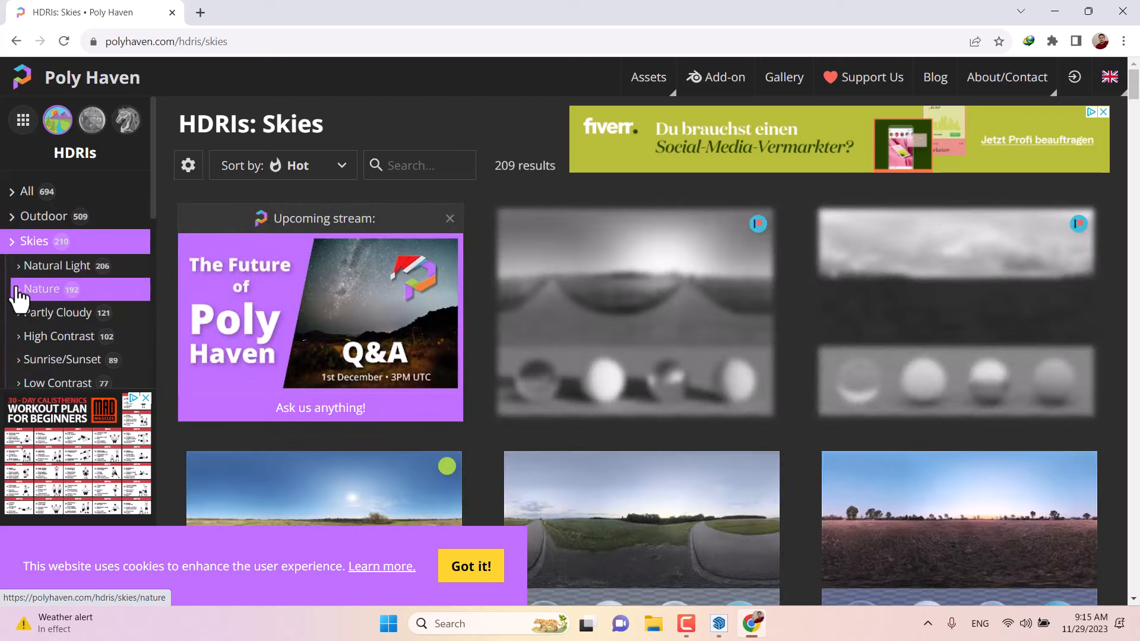
click(18, 291)
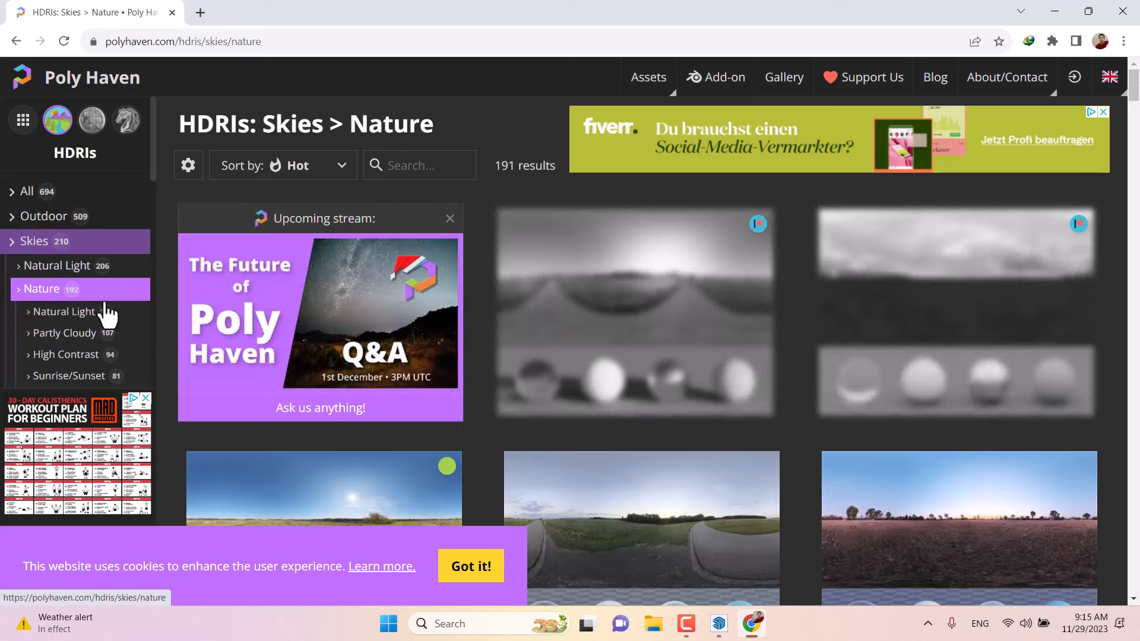
click(54, 334)
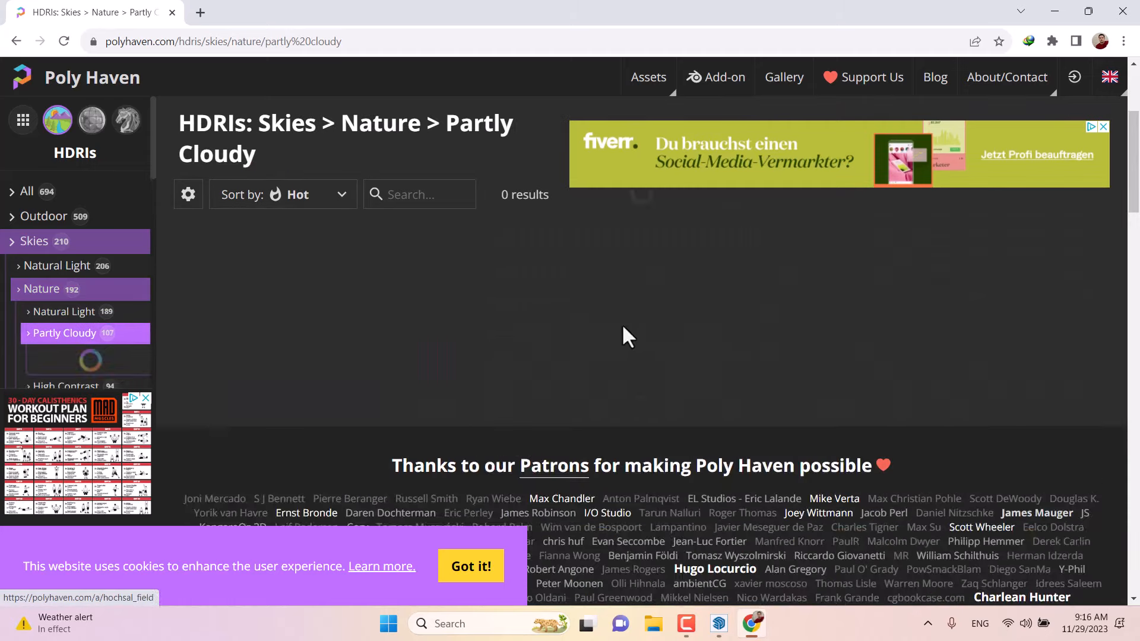
click(471, 567)
scroll(597, 371, down, 1)
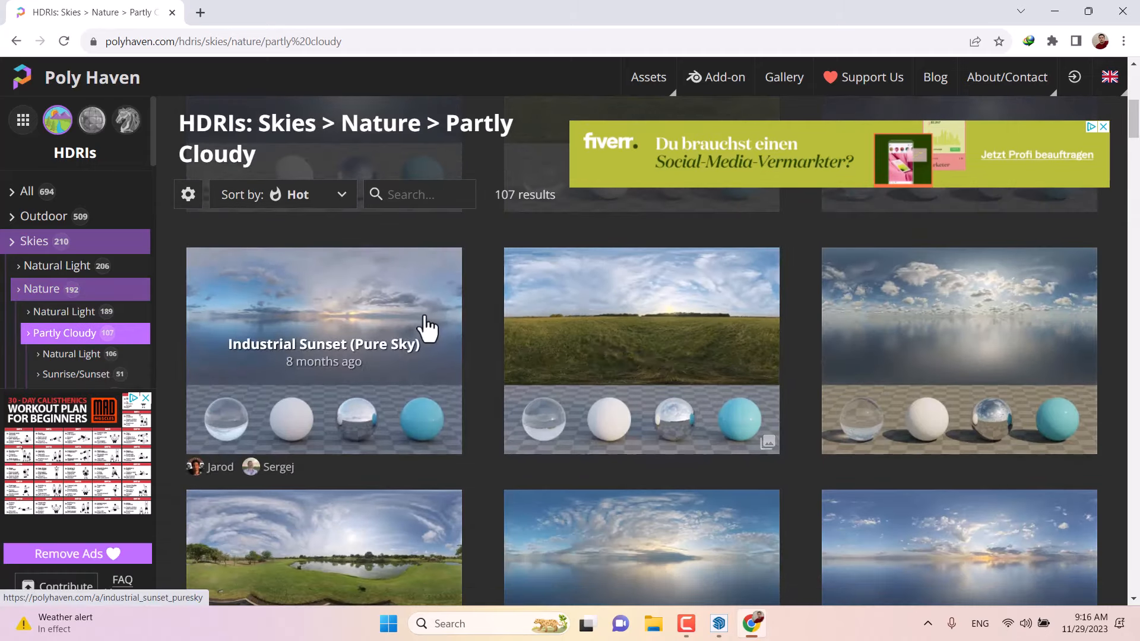
Open the Industrial Sunset (Pure Sky) HDRI and set its download format to HDR at 16K resolution
click(427, 328)
click(933, 140)
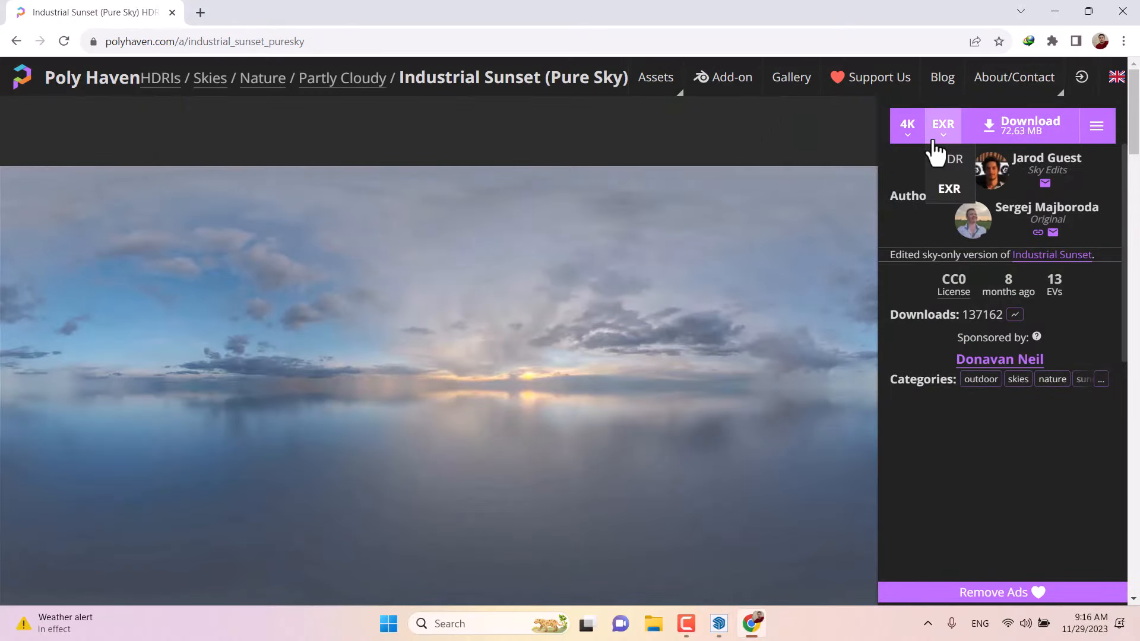
click(936, 158)
click(909, 127)
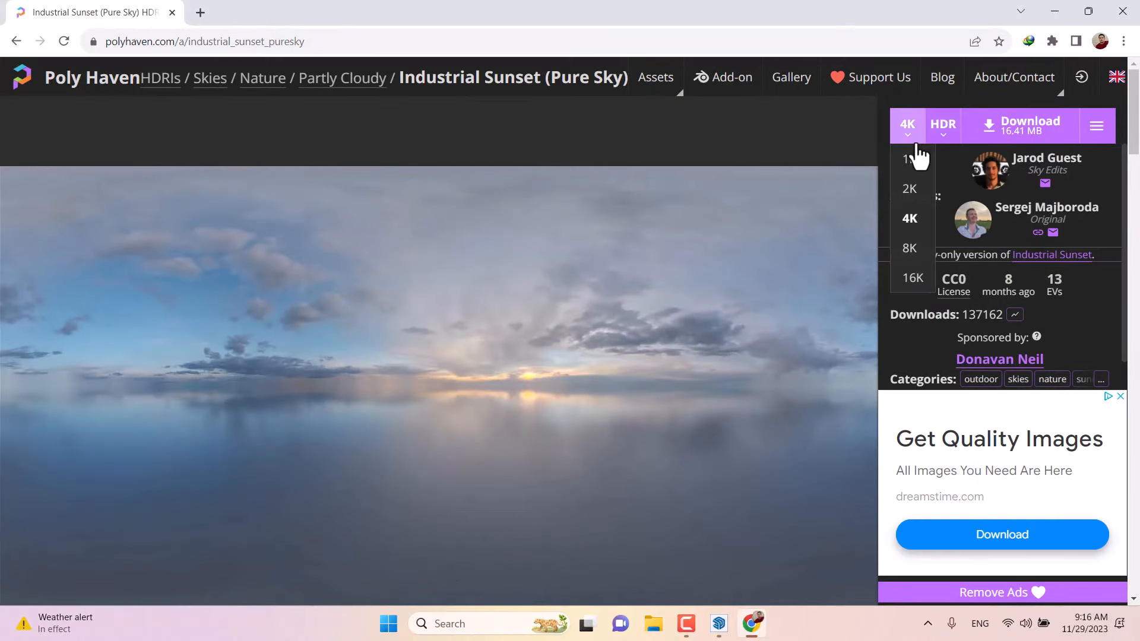
click(913, 278)
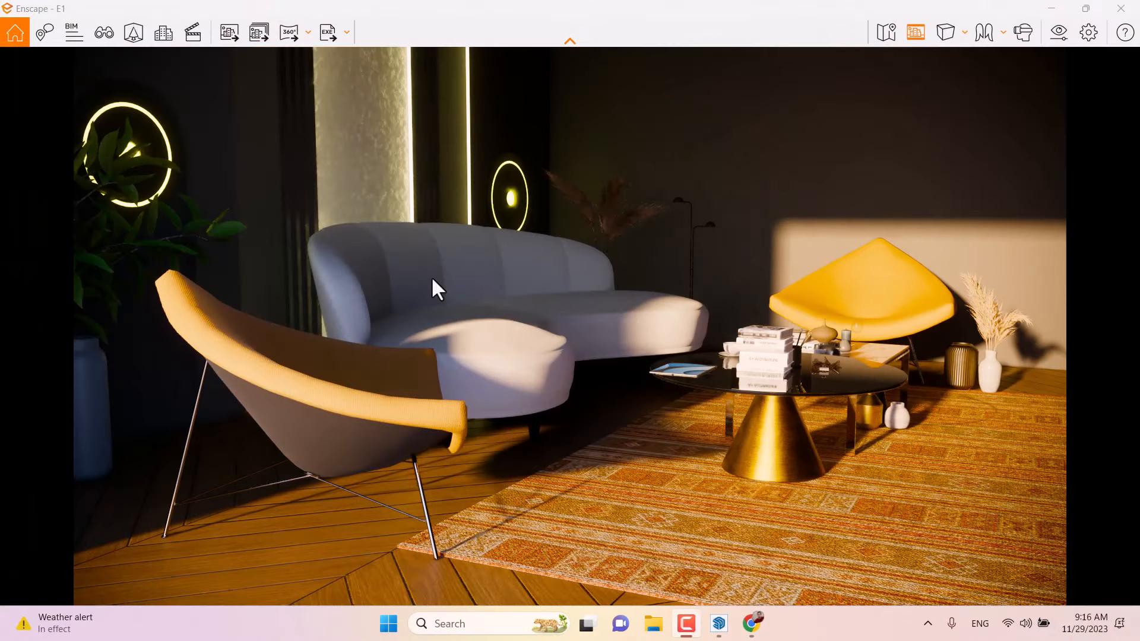
Arrange the Enscape render window and SketchUp side by side
drag(467, 407, 1137, 238)
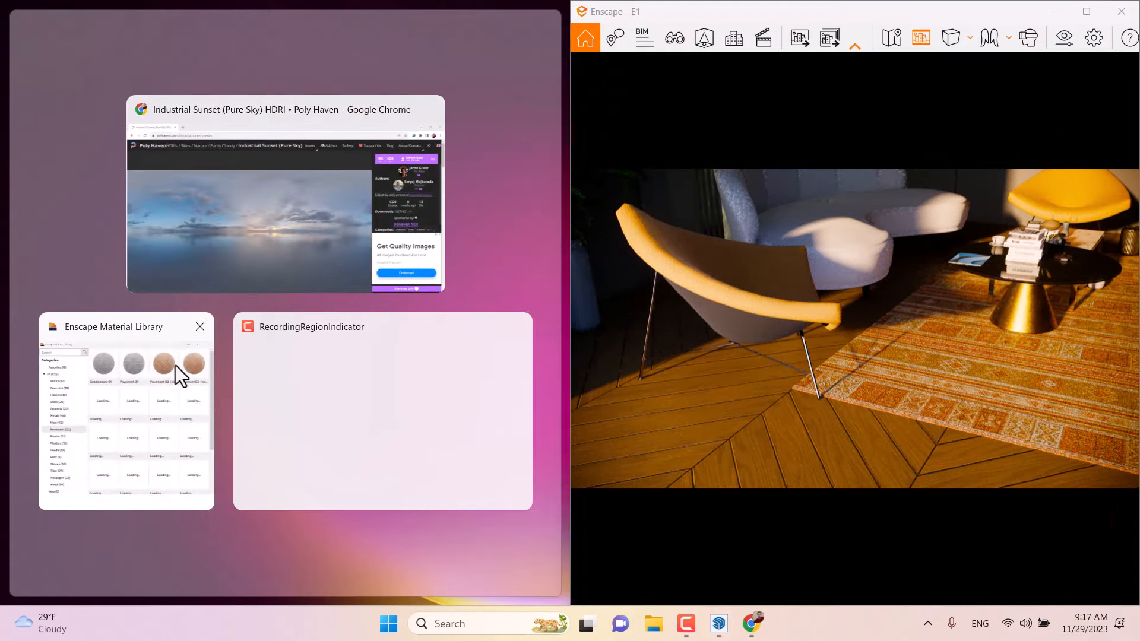
click(167, 392)
click(585, 11)
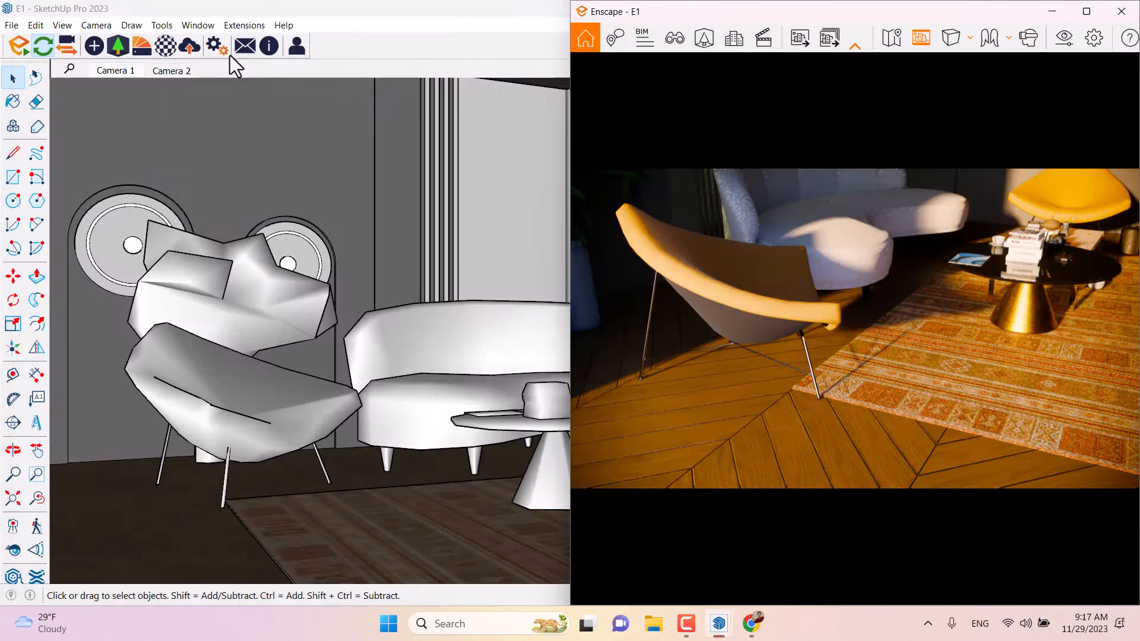
Open the Wood 06, Chevron material in the Enscape Material Editor, set its roughness to 0%, and inspect the render
click(165, 45)
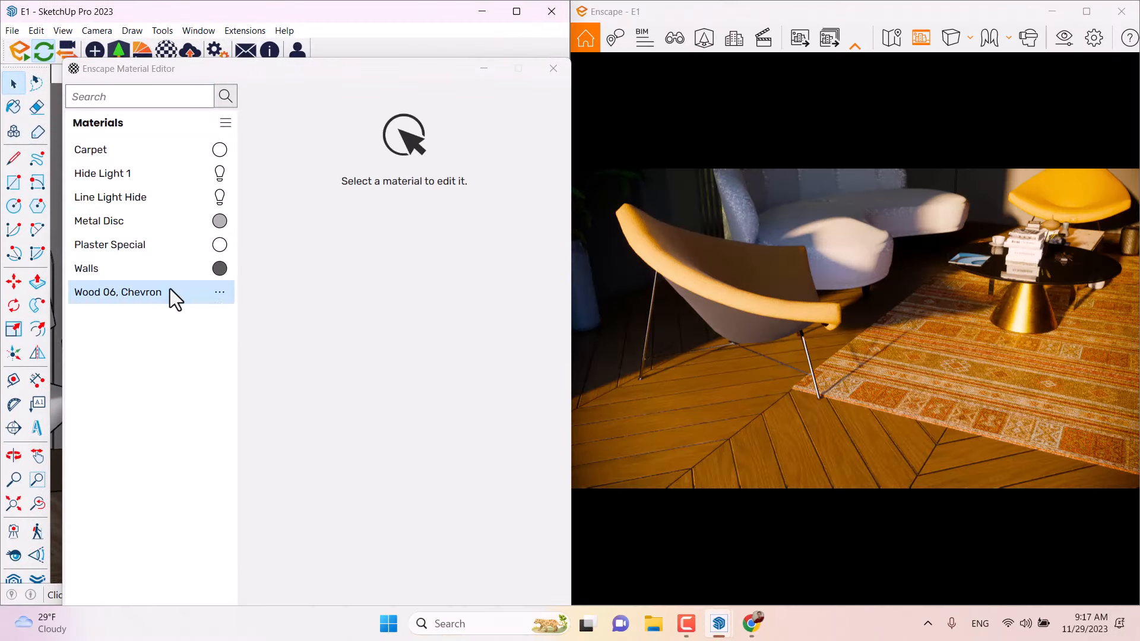
click(171, 291)
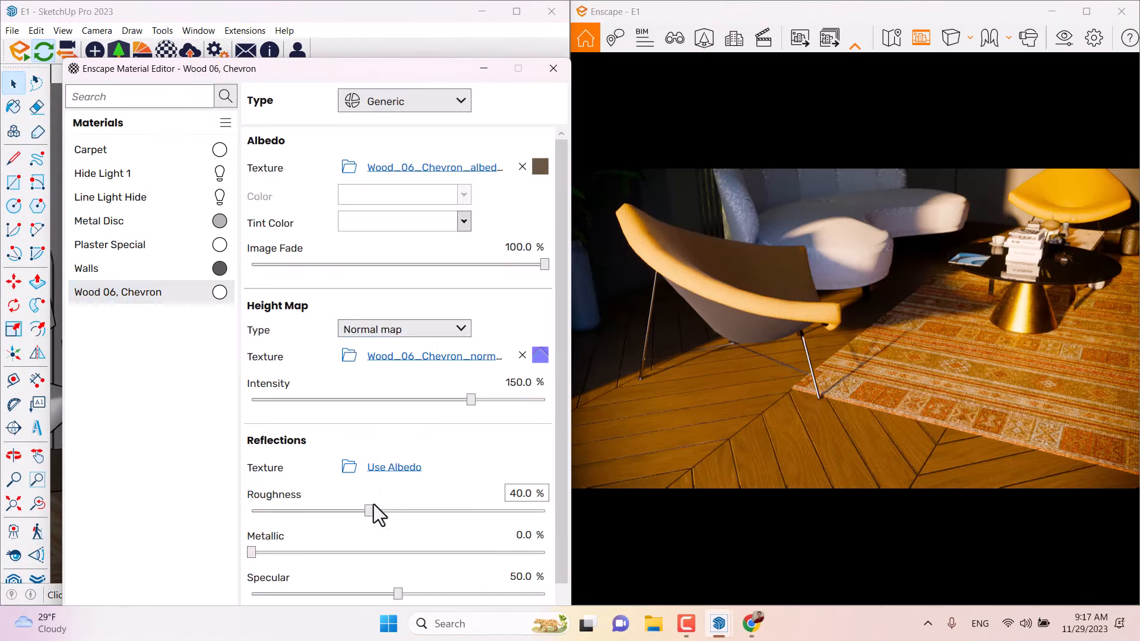
drag(368, 510, 215, 522)
right_drag(736, 456, 870, 394)
drag(870, 395, 743, 449)
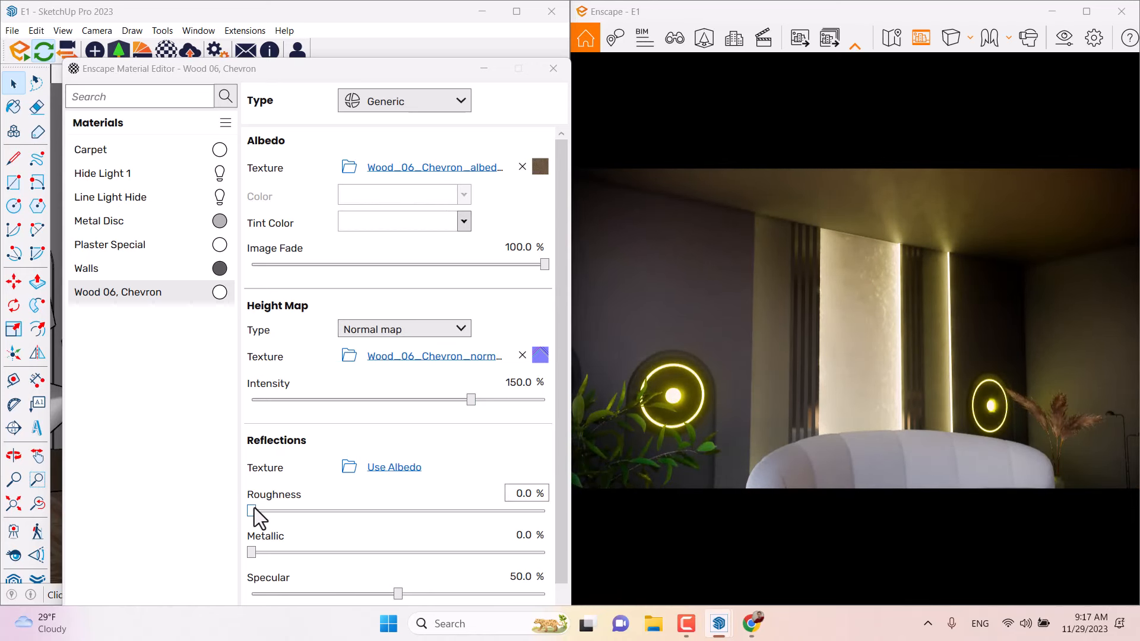
Set the roughness of the Wood 06, Chevron material to 8%
mouse_move(254, 508)
mouse_down()
mouse_move(347, 522)
mouse_move(258, 515)
mouse_move(288, 518)
mouse_move(273, 512)
mouse_up()
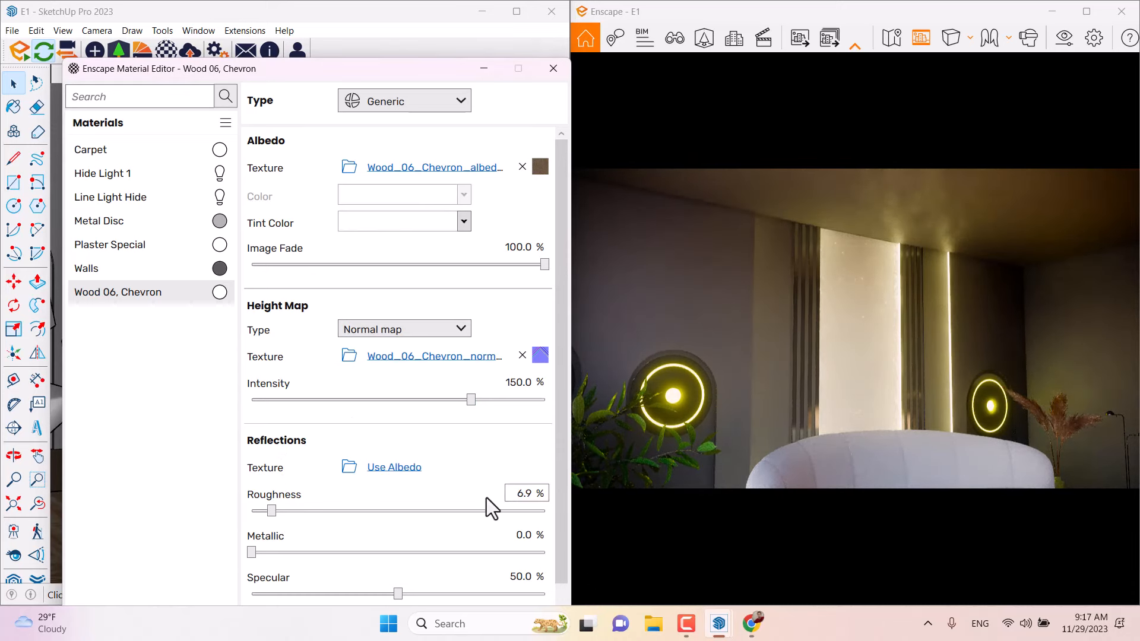
click(518, 498)
text(8)
key(Return)
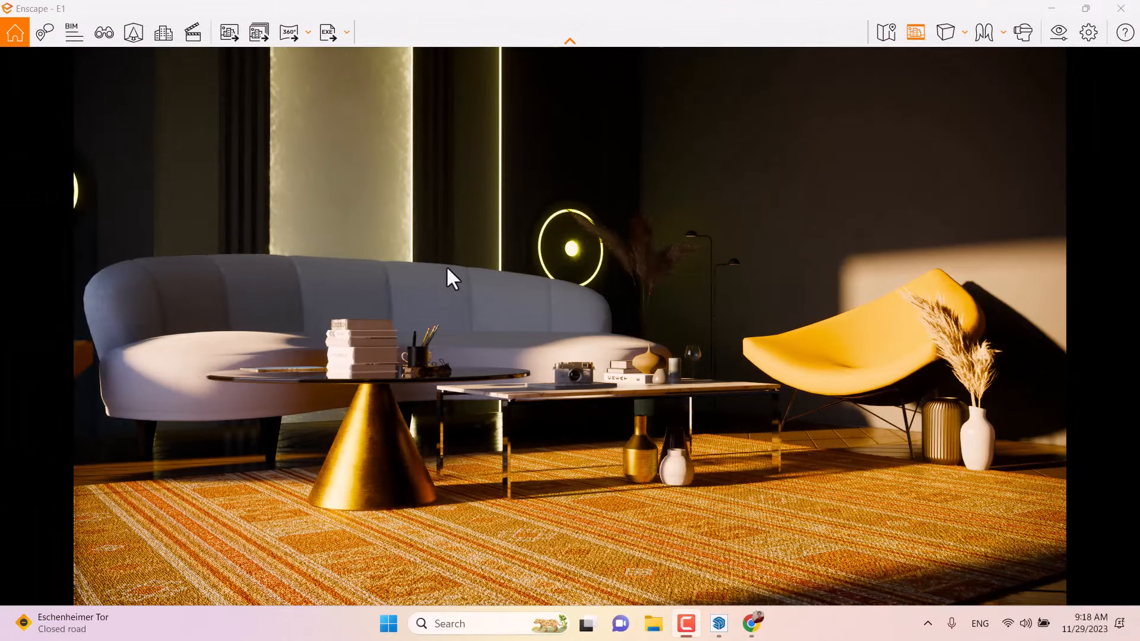
Narrow the camera's horizontal field of view in the Enscape visual settings to close in on the coffee table objects, entering 3°
click(1059, 32)
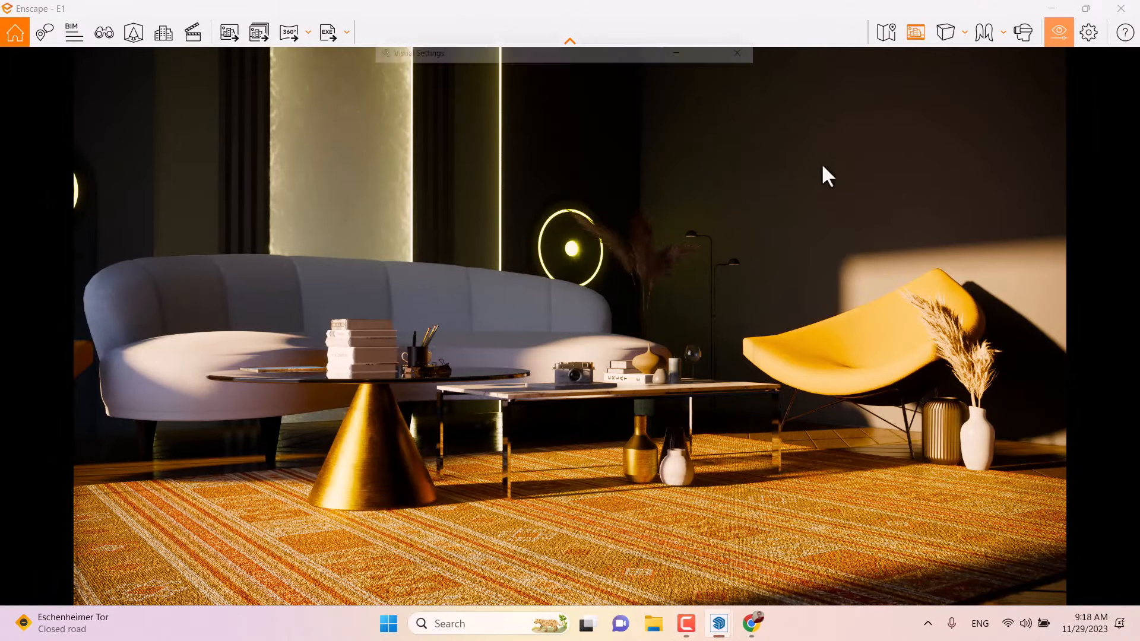
drag(573, 28, 222, 35)
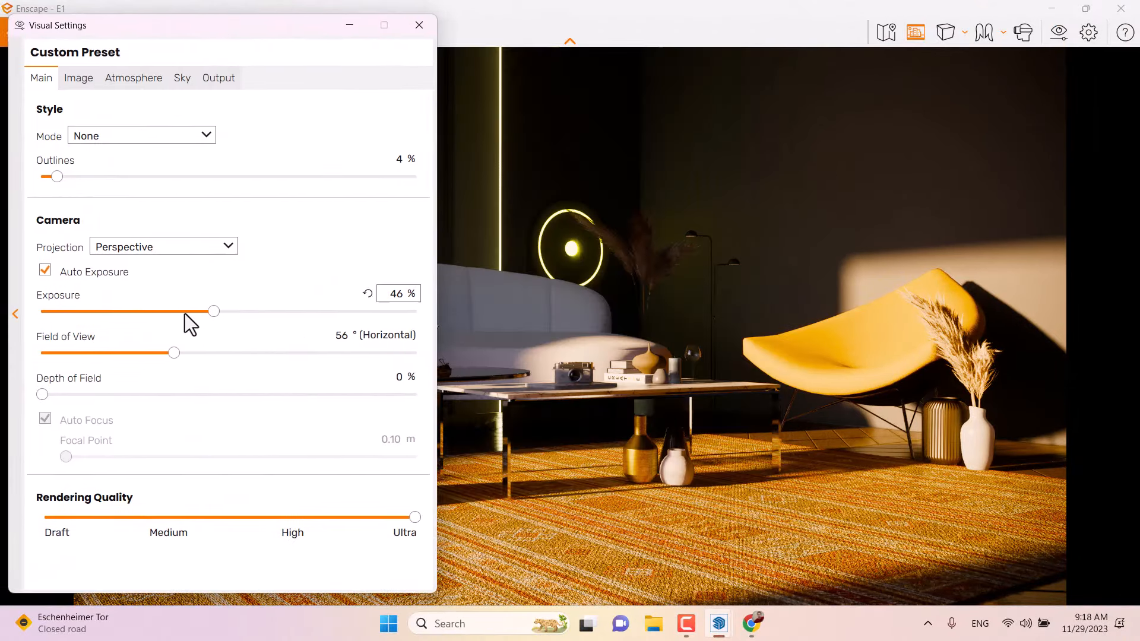
drag(176, 352, 59, 365)
mouse_move(645, 415)
mouse_down()
mouse_move(618, 456)
mouse_move(647, 424)
mouse_up()
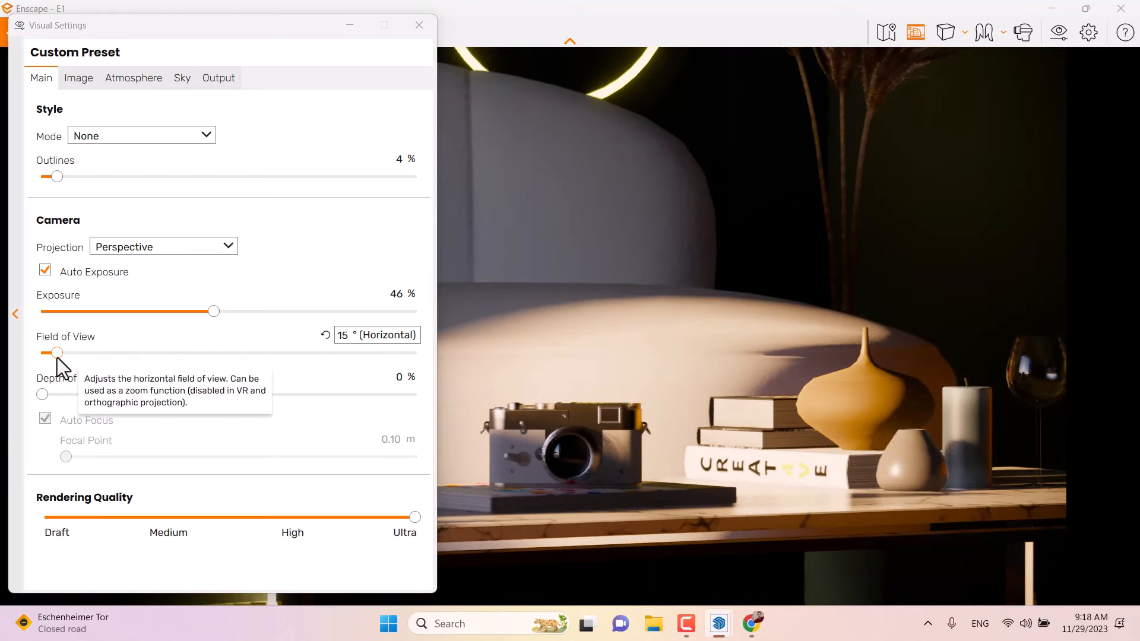
drag(57, 356, 48, 358)
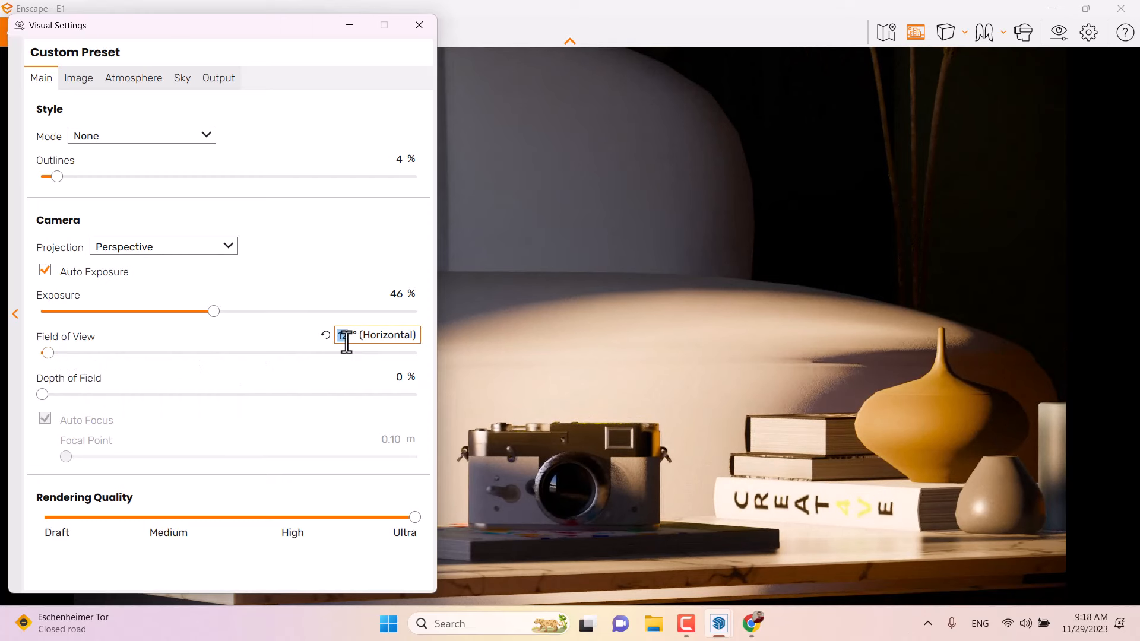
text(3)
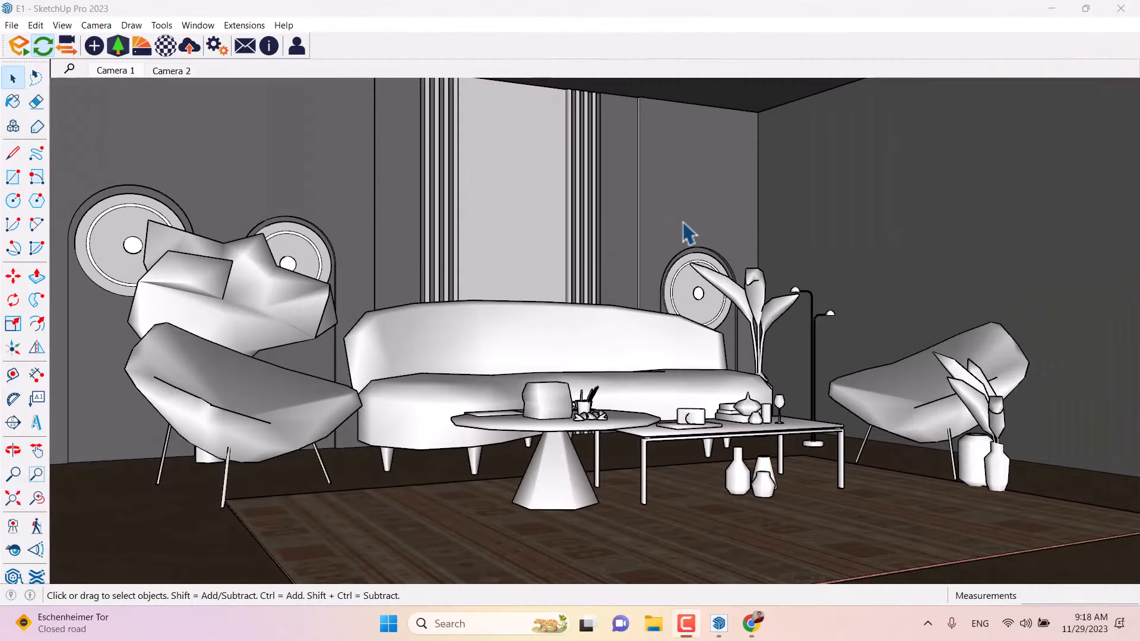
Examine the wall panels, vertical strips and round wall lamps behind the sofa in the SketchUp model
middle_drag(665, 258, 734, 261)
middle_drag(580, 300, 736, 313)
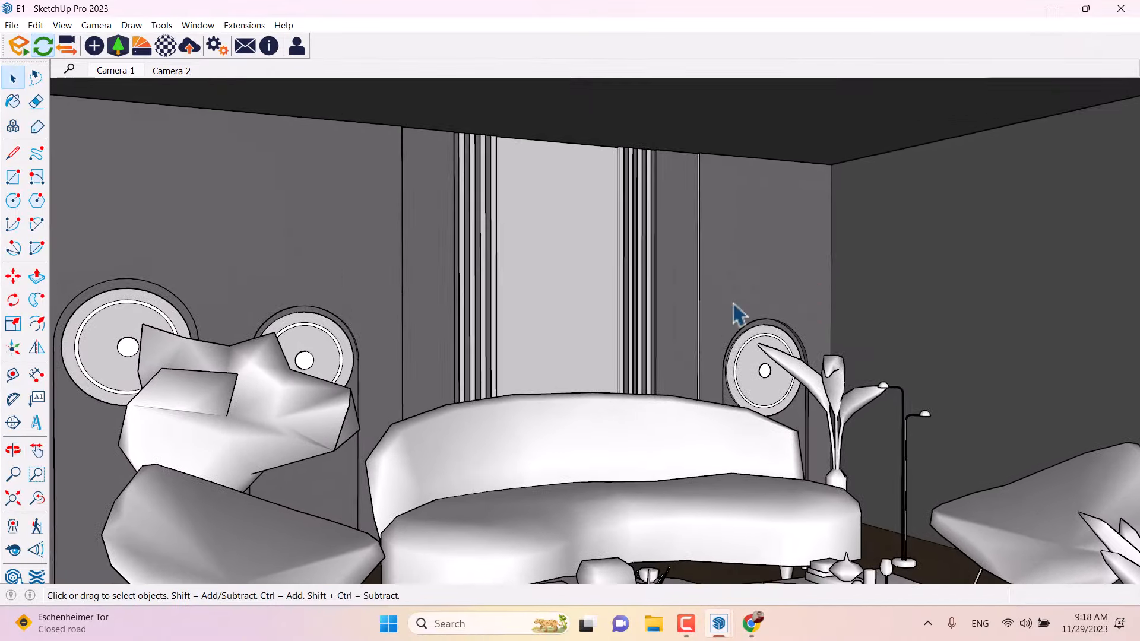
scroll(640, 301, up, 2)
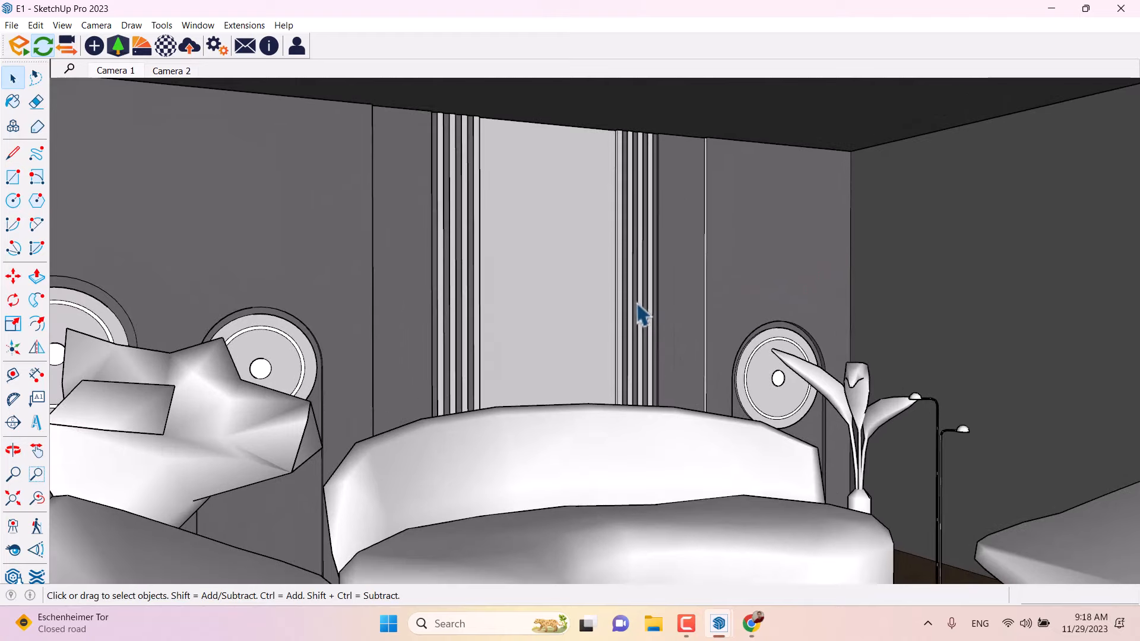
scroll(639, 309, up, 2)
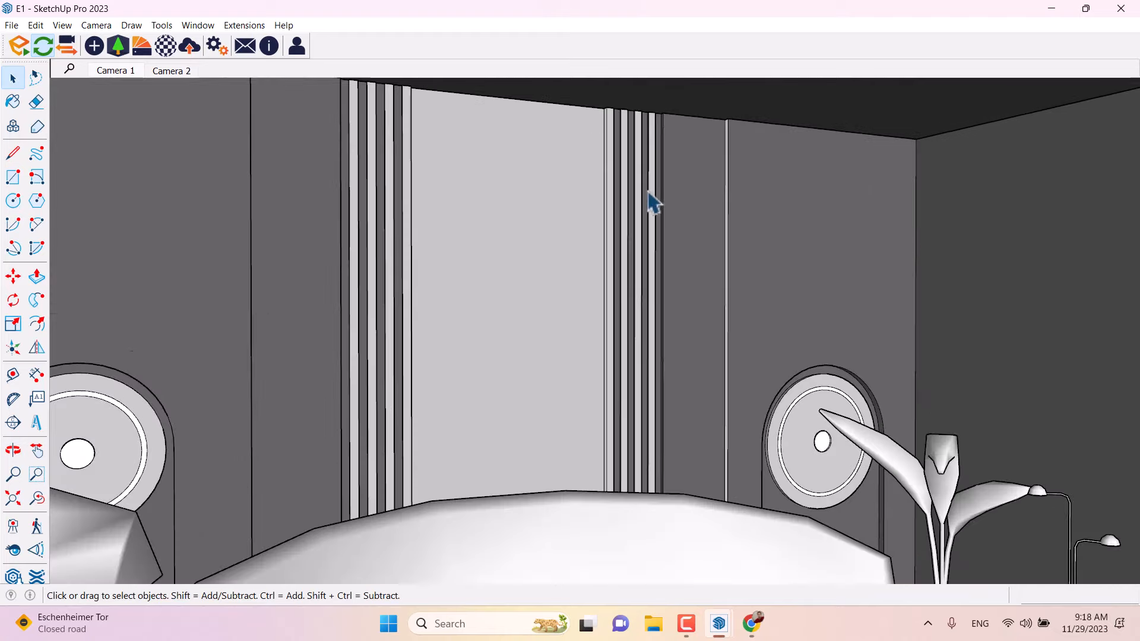
scroll(654, 198, down, 3)
middle_drag(621, 270, 632, 244)
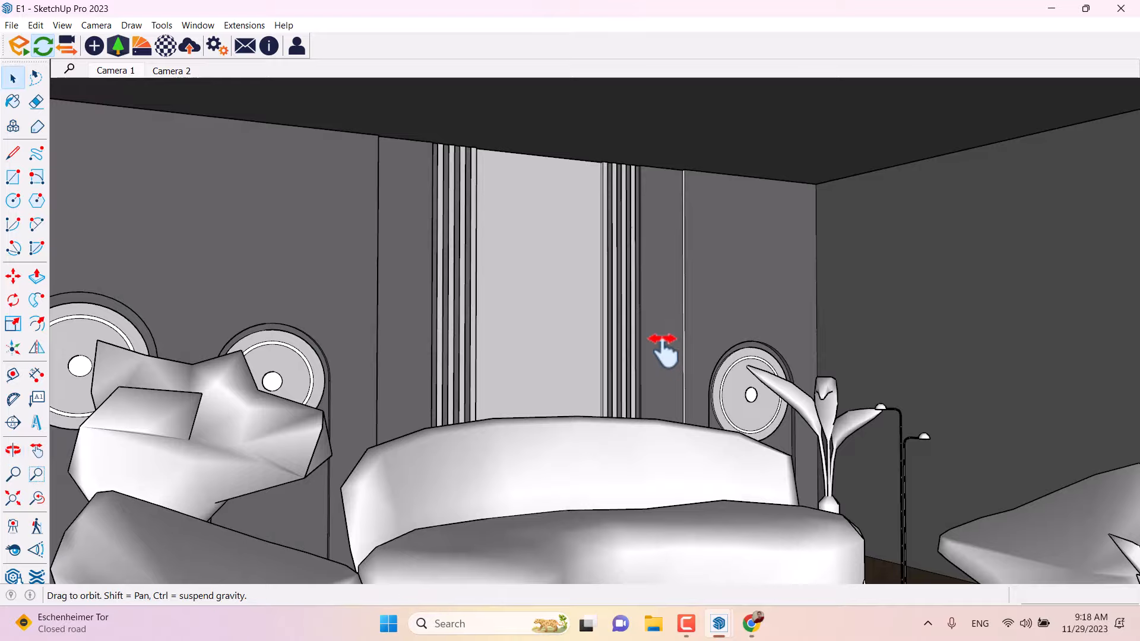
mouse_move(662, 339)
shift+middle_down()
mouse_move(621, 342)
mouse_move(645, 382)
mouse_move(653, 350)
shift+middle_up()
scroll(642, 326, up, 1)
middle_drag(556, 330, 763, 327)
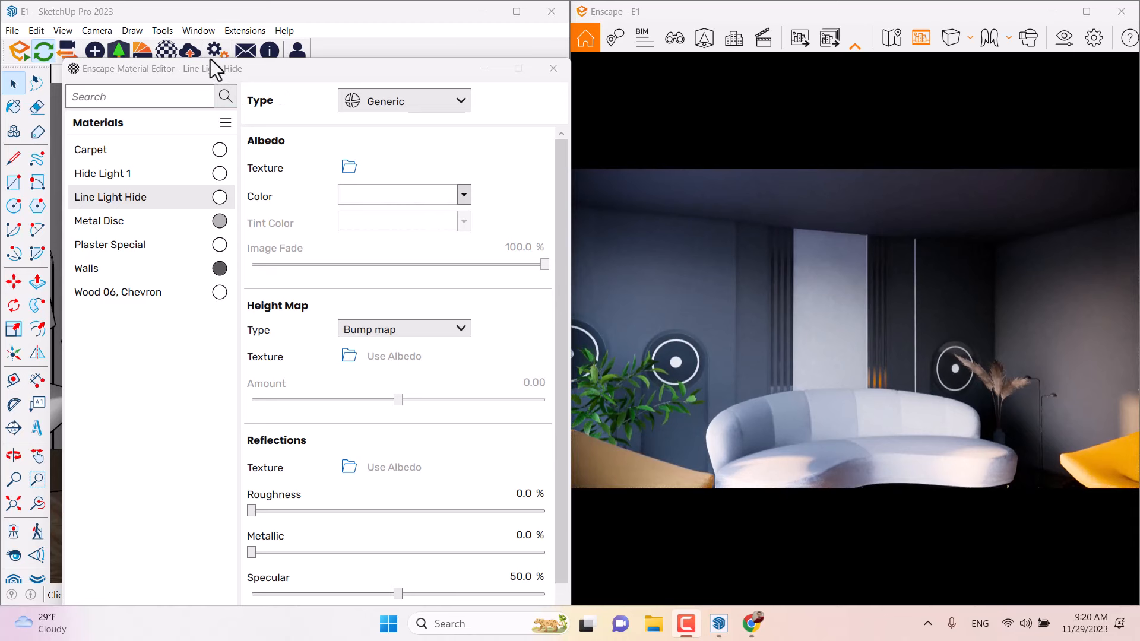
Change the Line Light Hide material's type to Self-illuminated in the Enscape Material Editor
drag(210, 60, 198, 63)
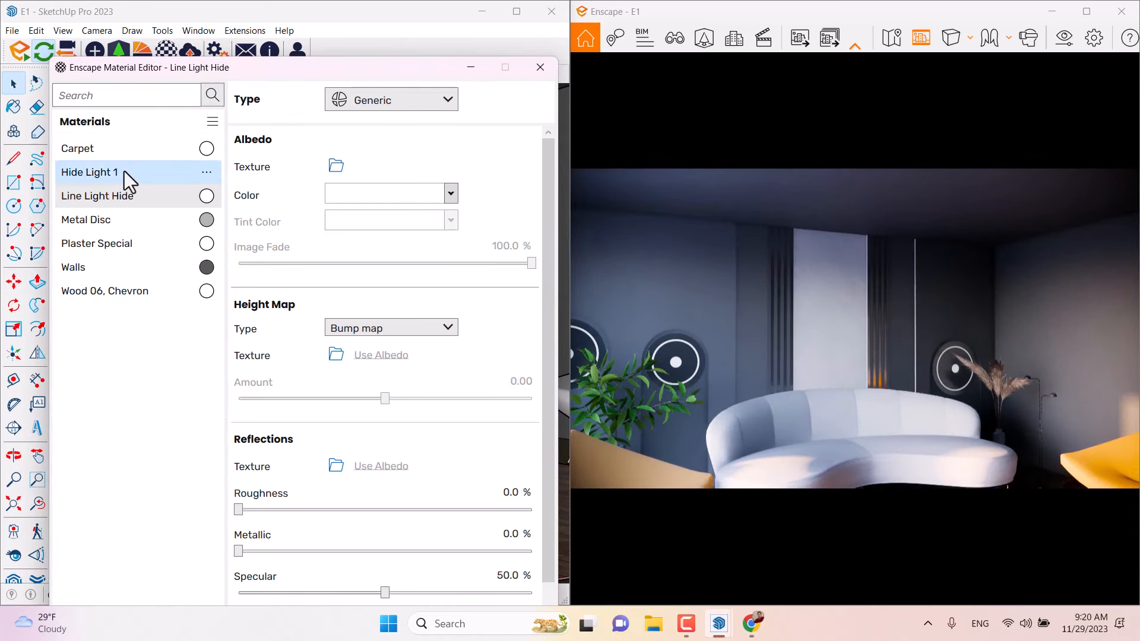
drag(116, 196, 66, 203)
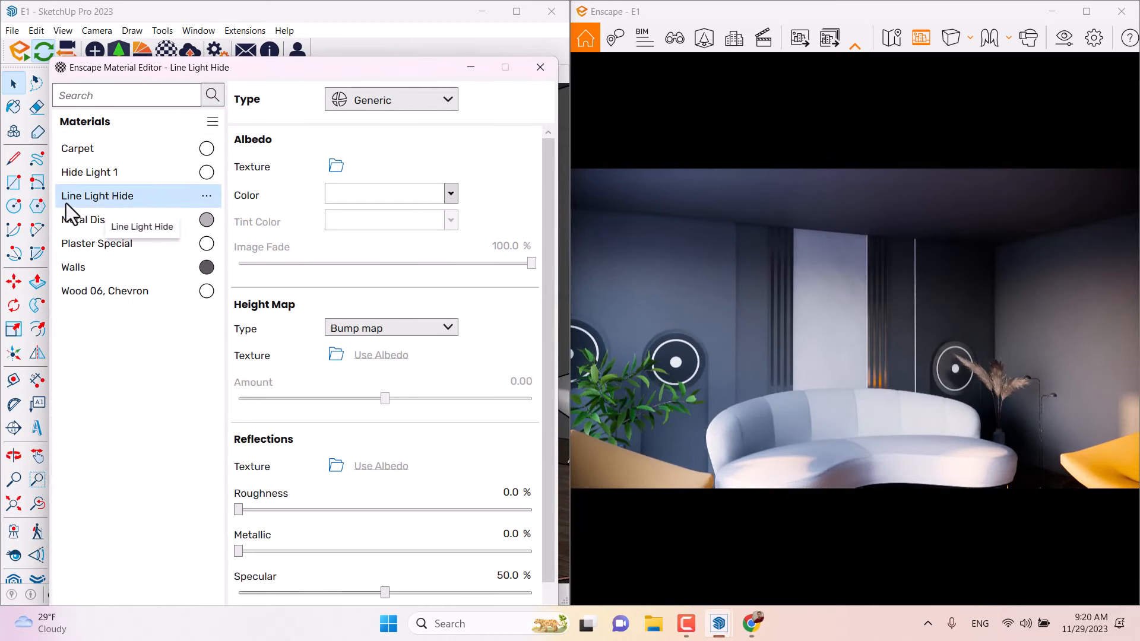
click(364, 107)
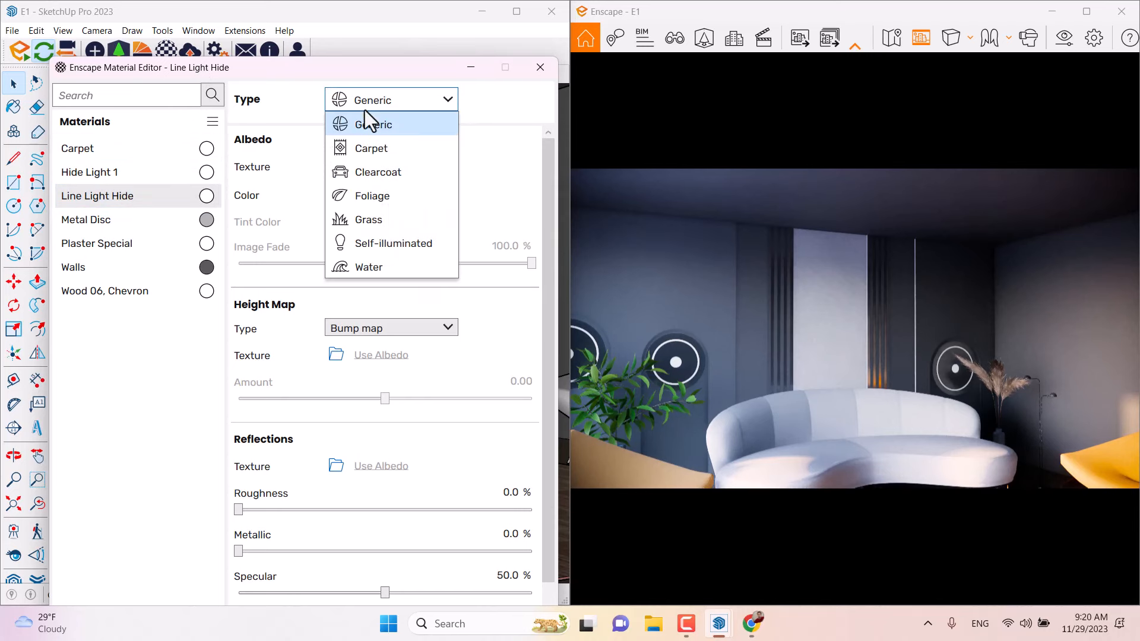
click(374, 250)
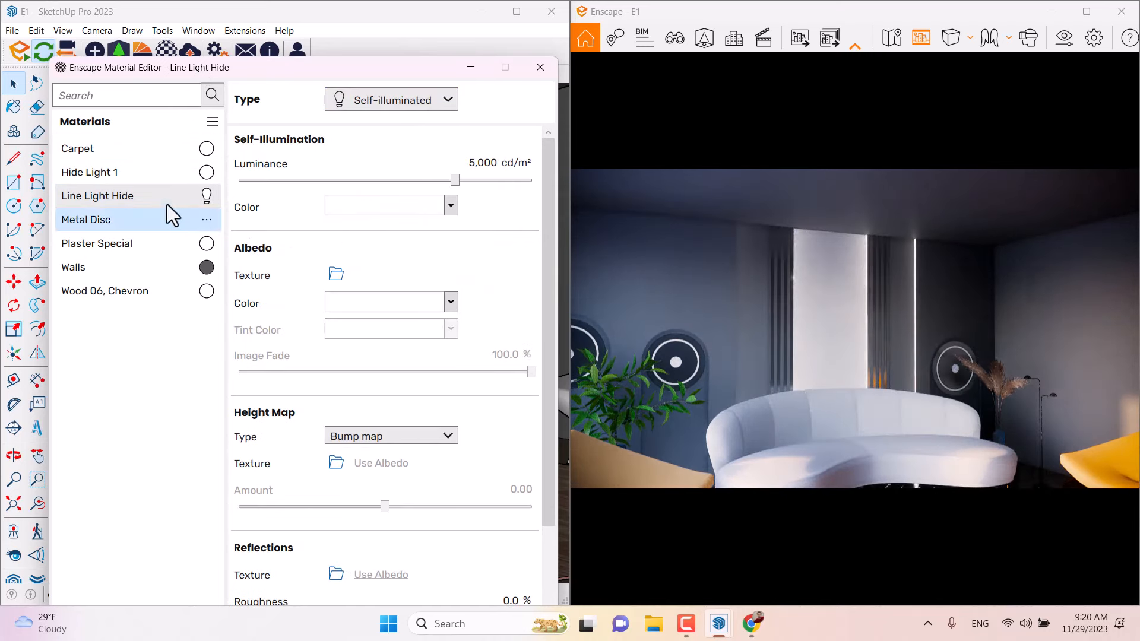
Make the Hide Light 1 material Self-illuminated as well
click(120, 175)
click(384, 106)
click(387, 242)
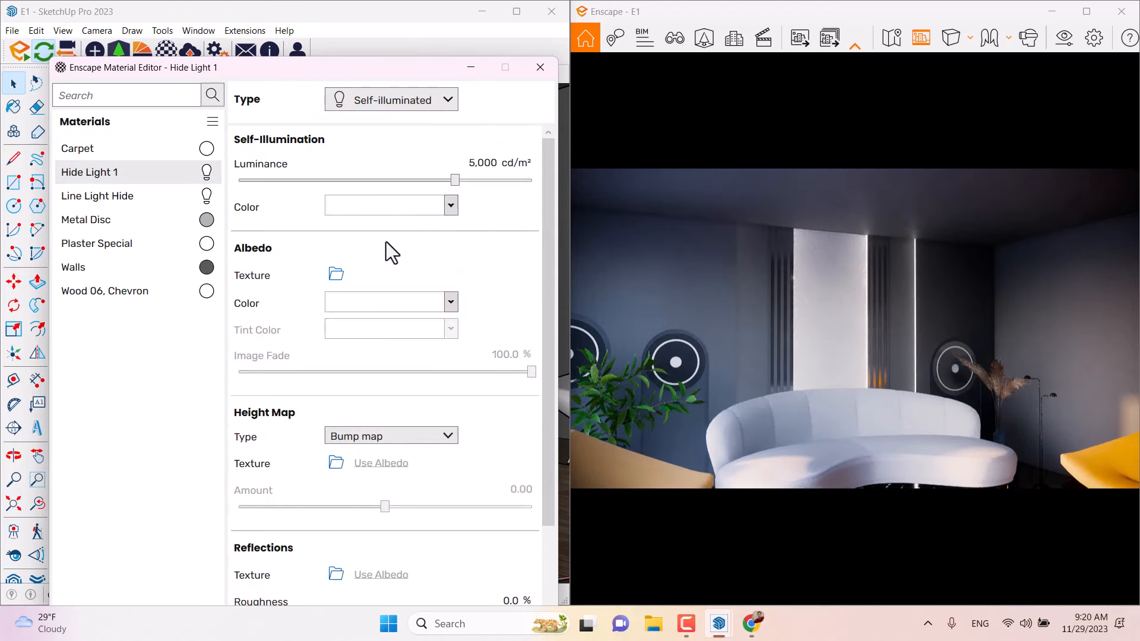
Give Hide Light 1 an orange self-illumination color and about 37,104 cd/m² luminance, and inspect the glowing wall lamps in the render
click(450, 206)
click(478, 351)
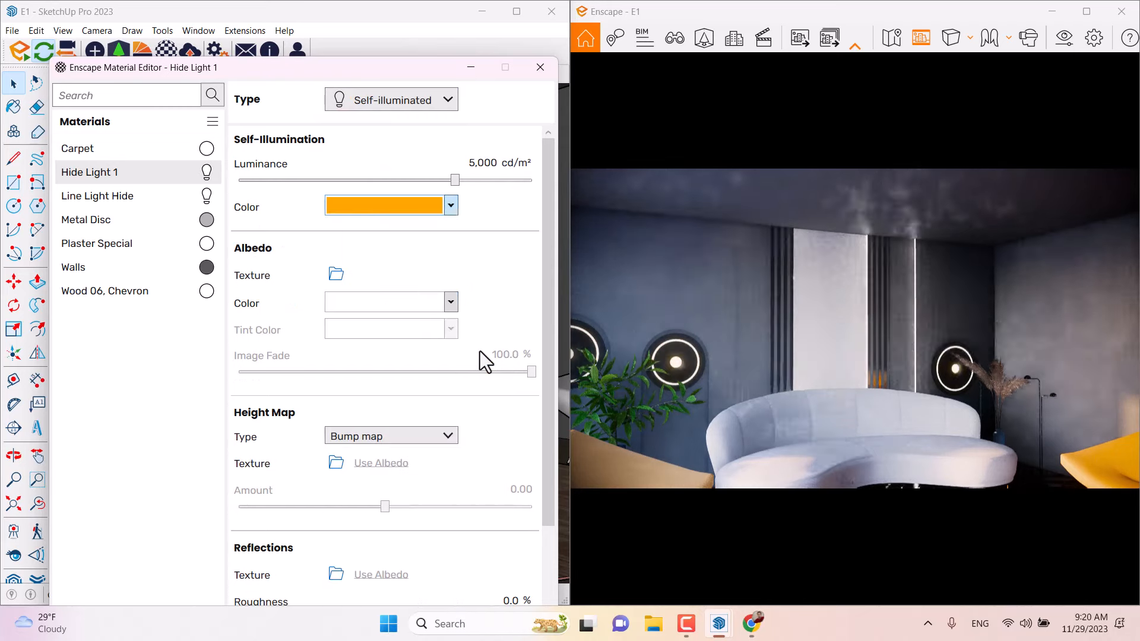
drag(457, 180, 508, 180)
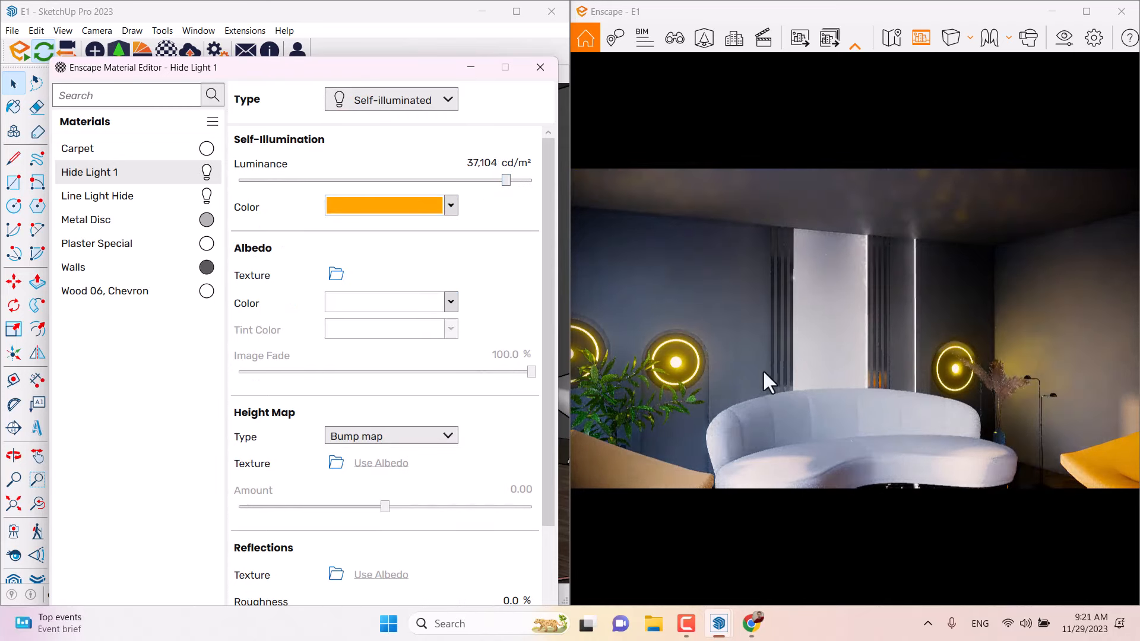
right_drag(804, 376, 838, 361)
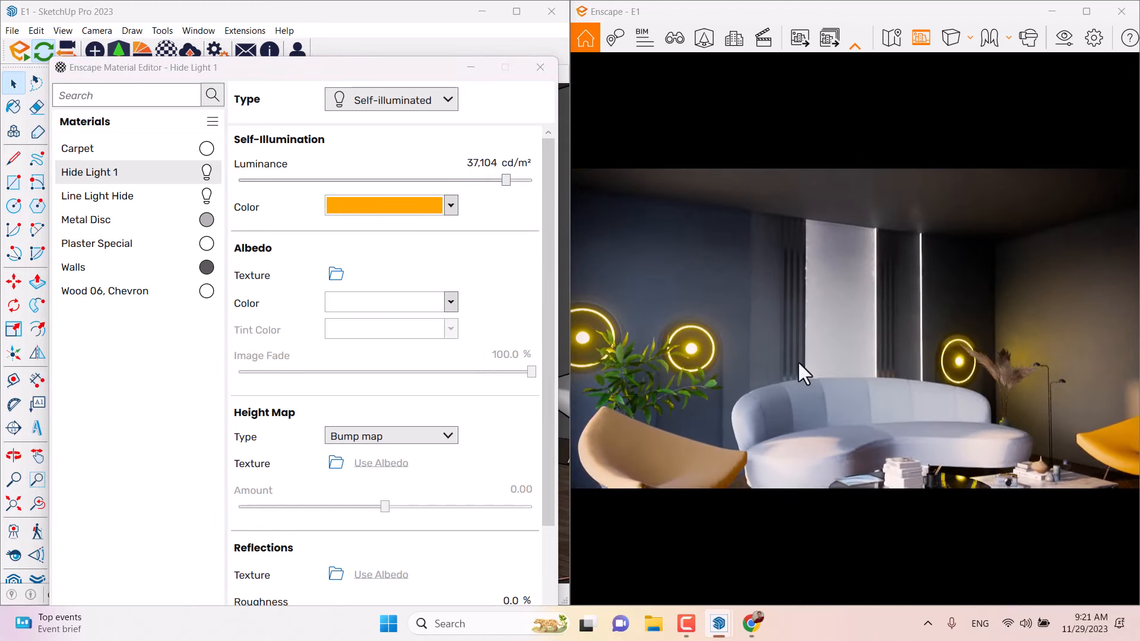